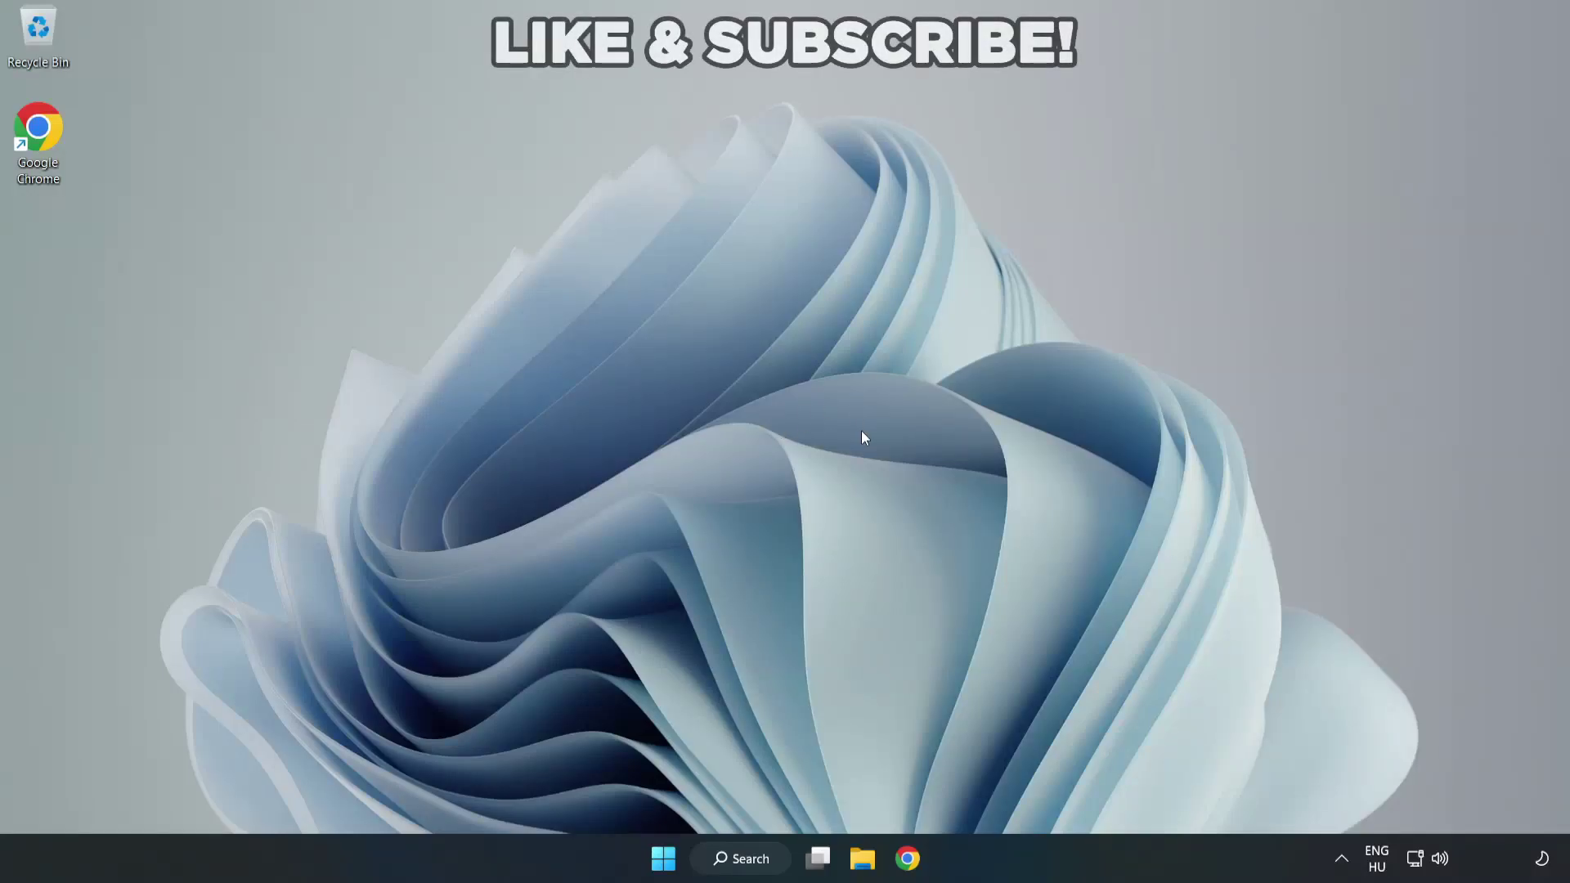
Step: Switch the audio output from CABLE Input to Speakers (High Definition Audio Device) in Quick Settings
{"action": "left_click", "coordinate": [1442, 861]}
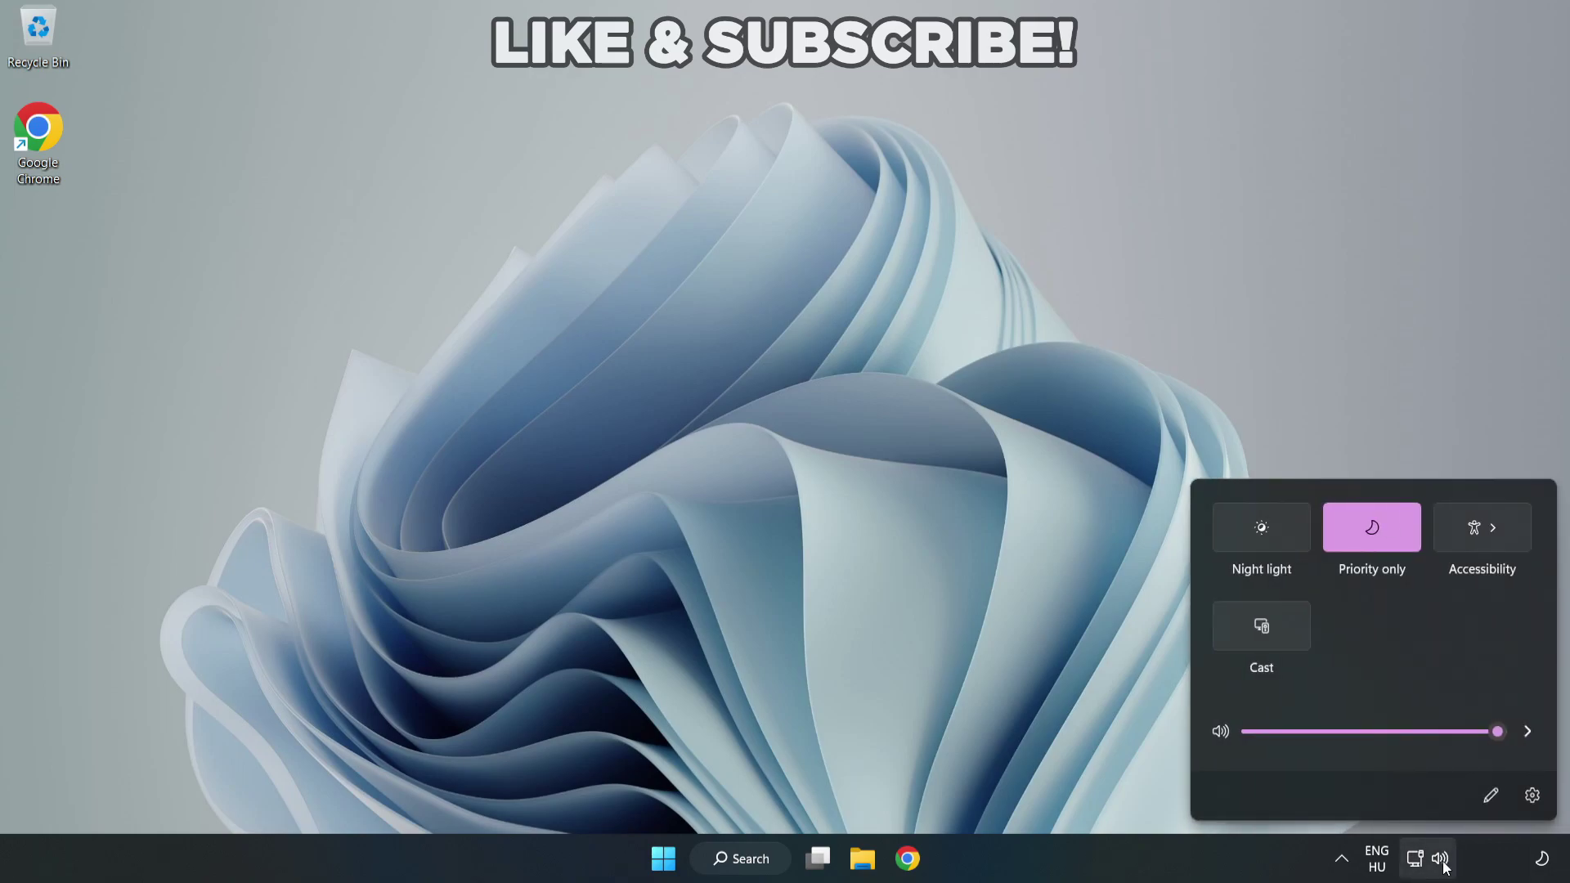
{"action": "left_click", "coordinate": [1527, 733]}
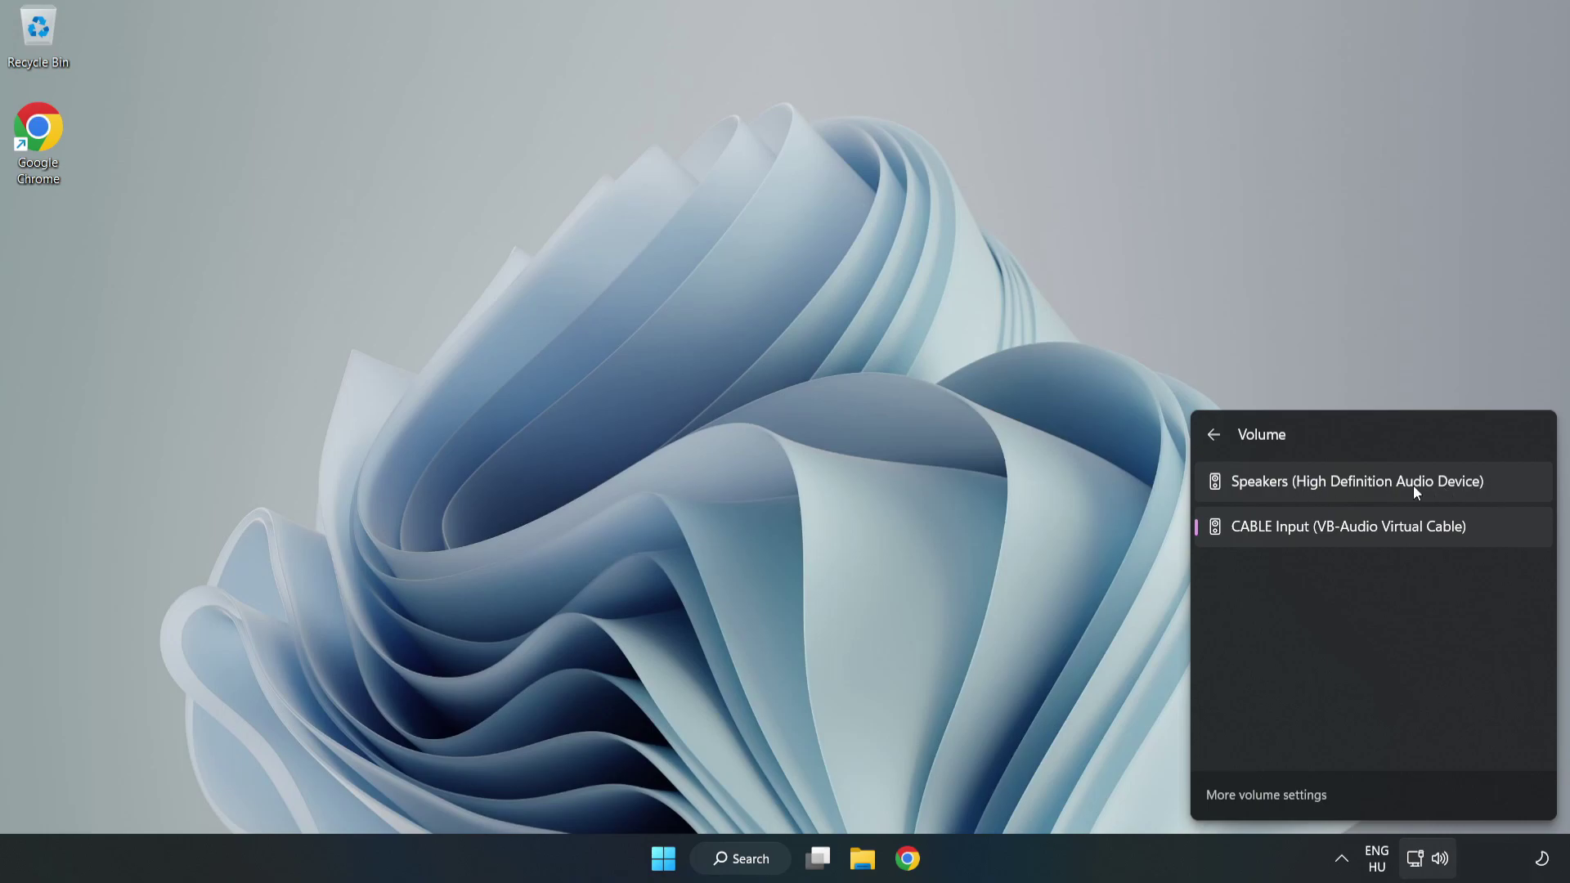
{"action": "left_click", "coordinate": [1513, 482]}
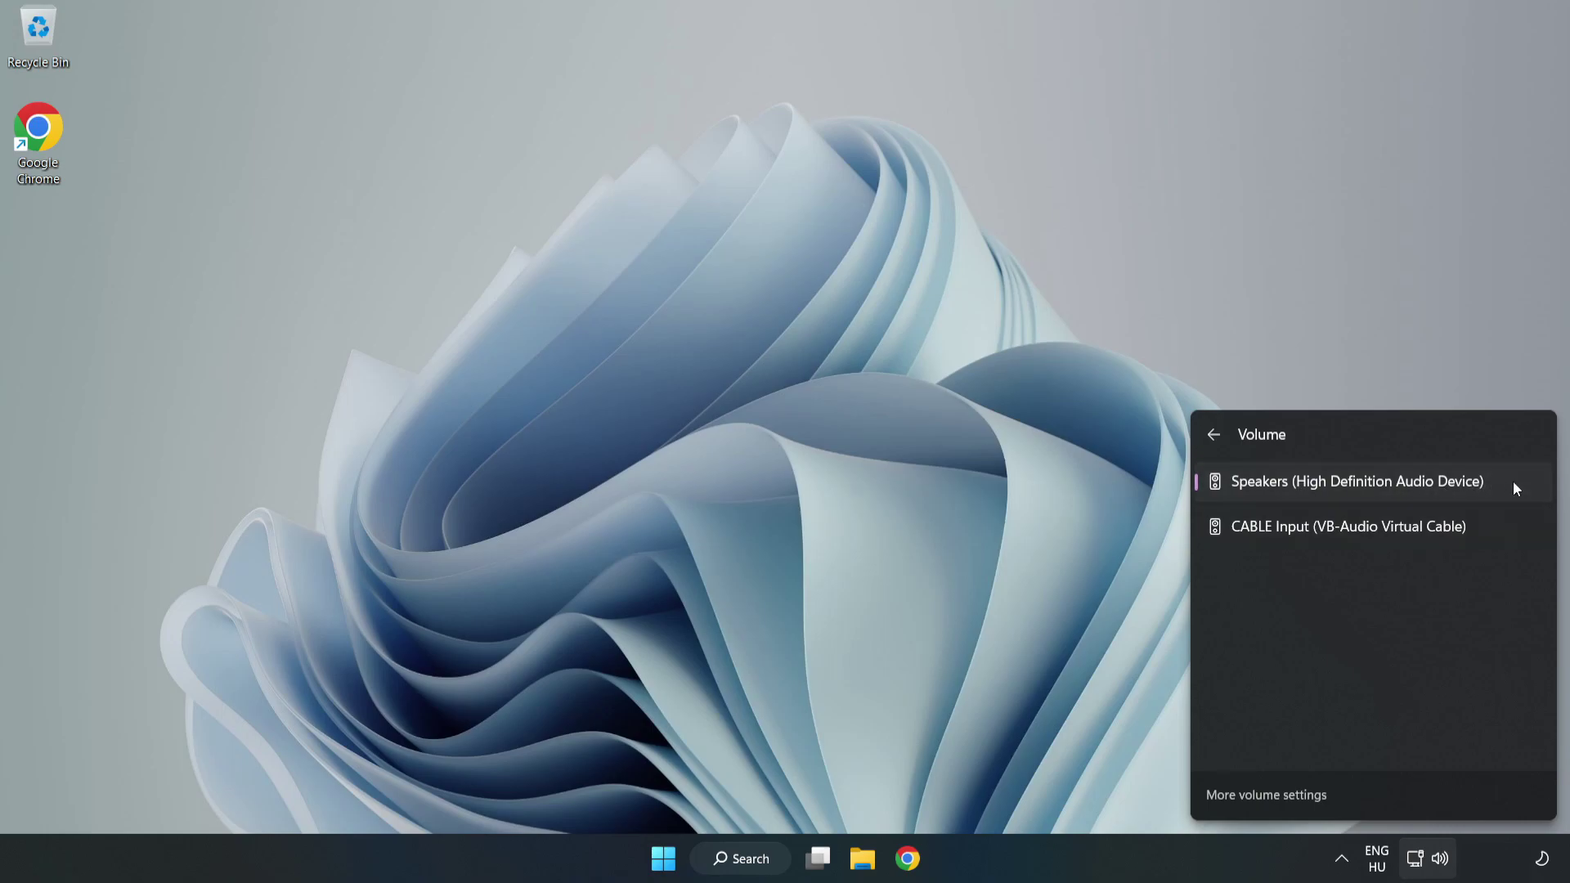
{"action": "left_click", "coordinate": [762, 421]}
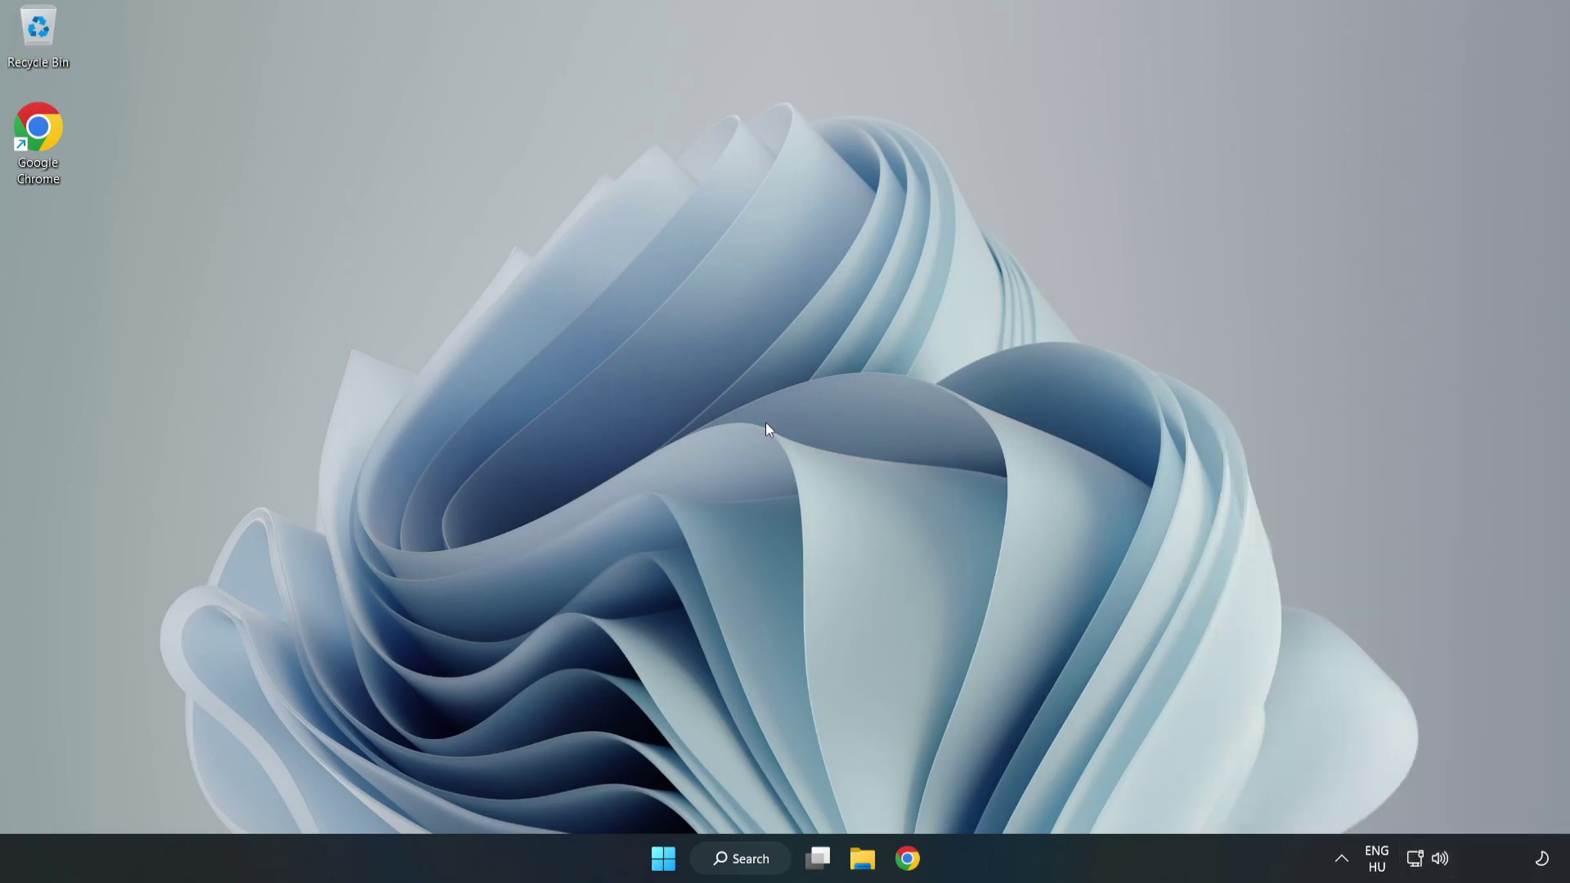
Step: Reset sound devices and app volumes to defaults in the Volume mixer, then close Settings
{"action": "right_click", "coordinate": [1442, 861]}
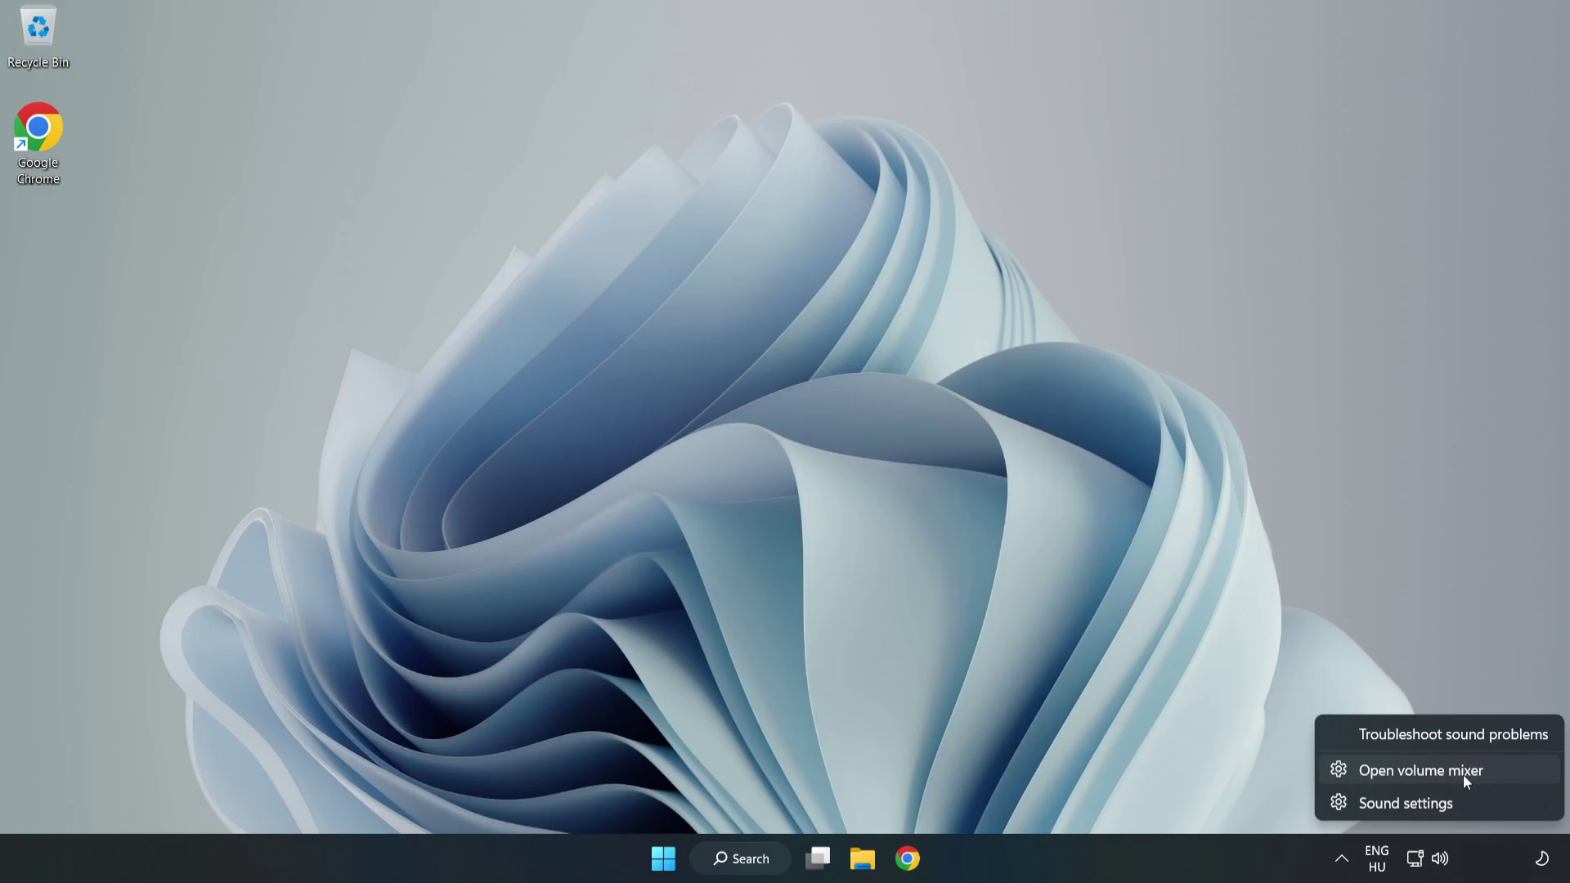
{"action": "left_click", "coordinate": [1506, 775]}
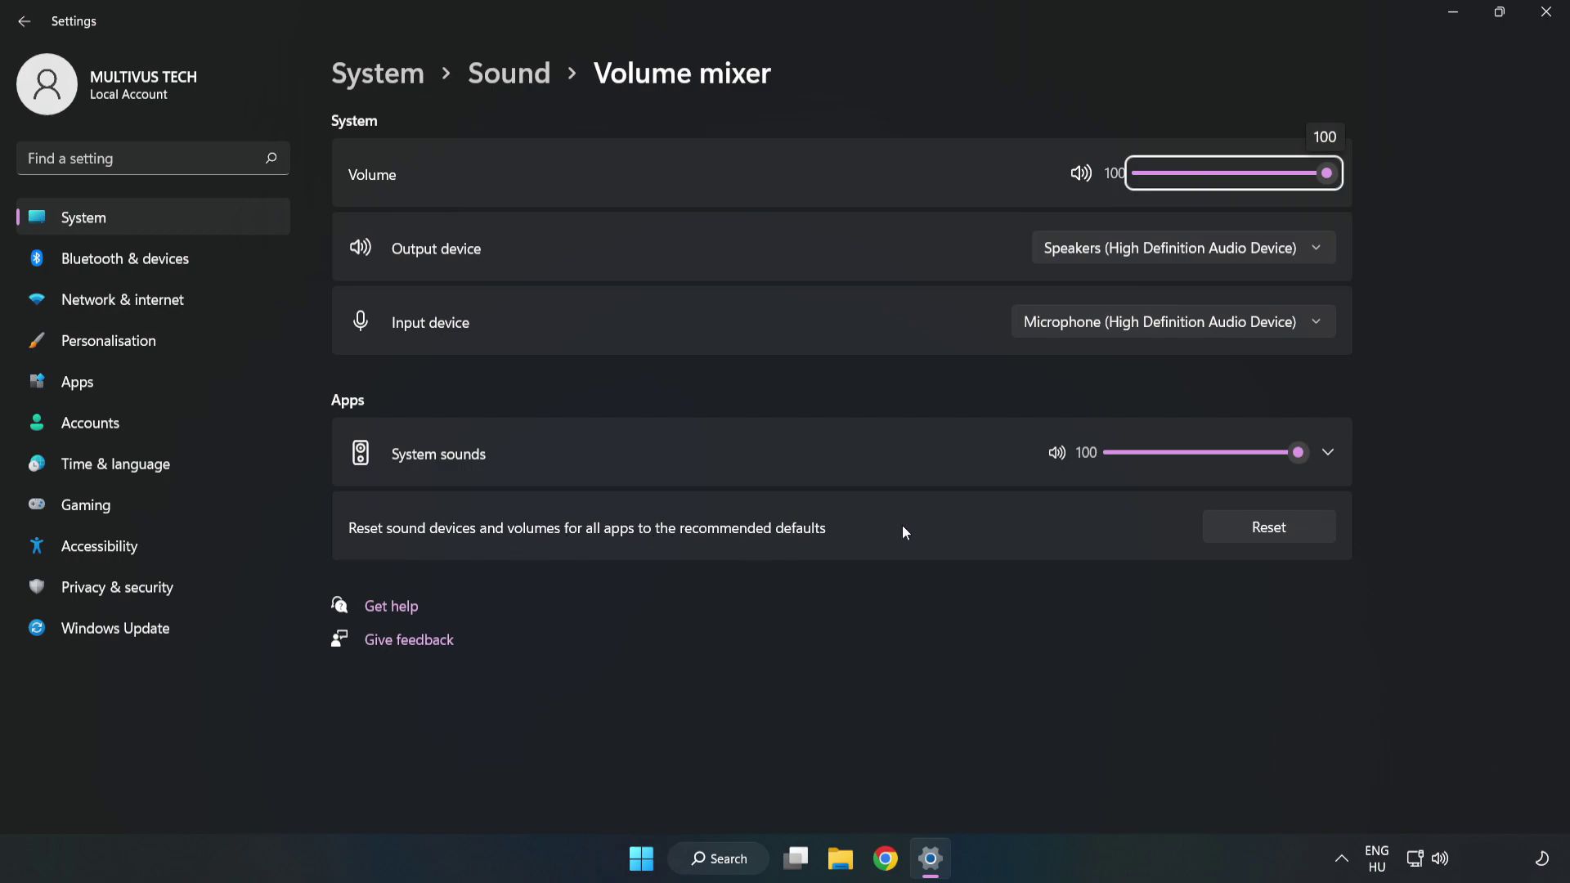
{"action": "left_click", "coordinate": [1287, 536]}
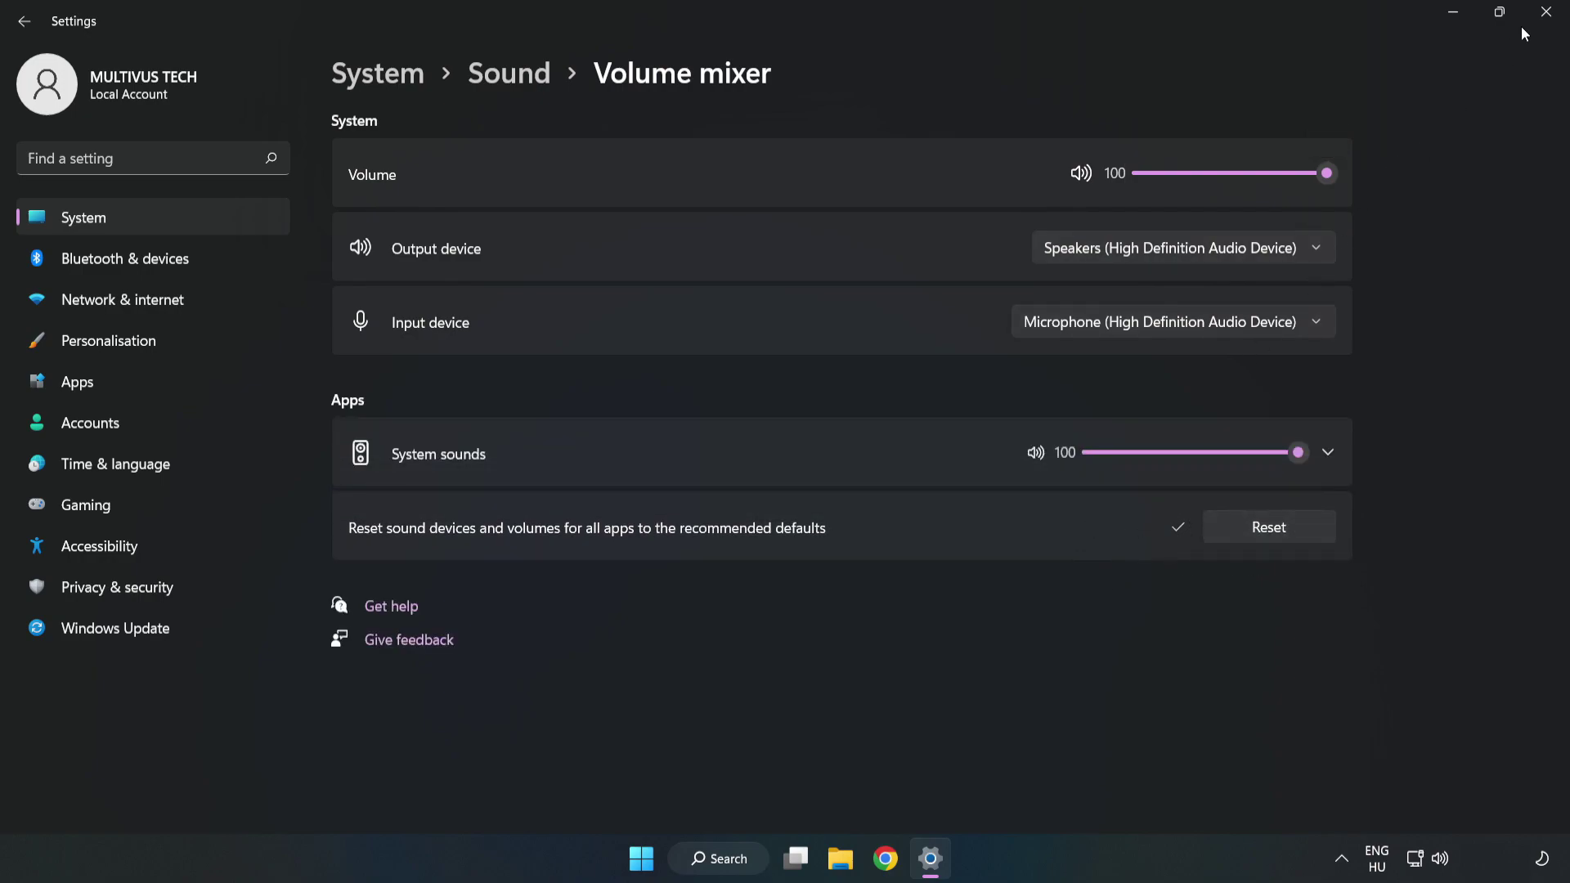
{"action": "left_click", "coordinate": [1544, 23]}
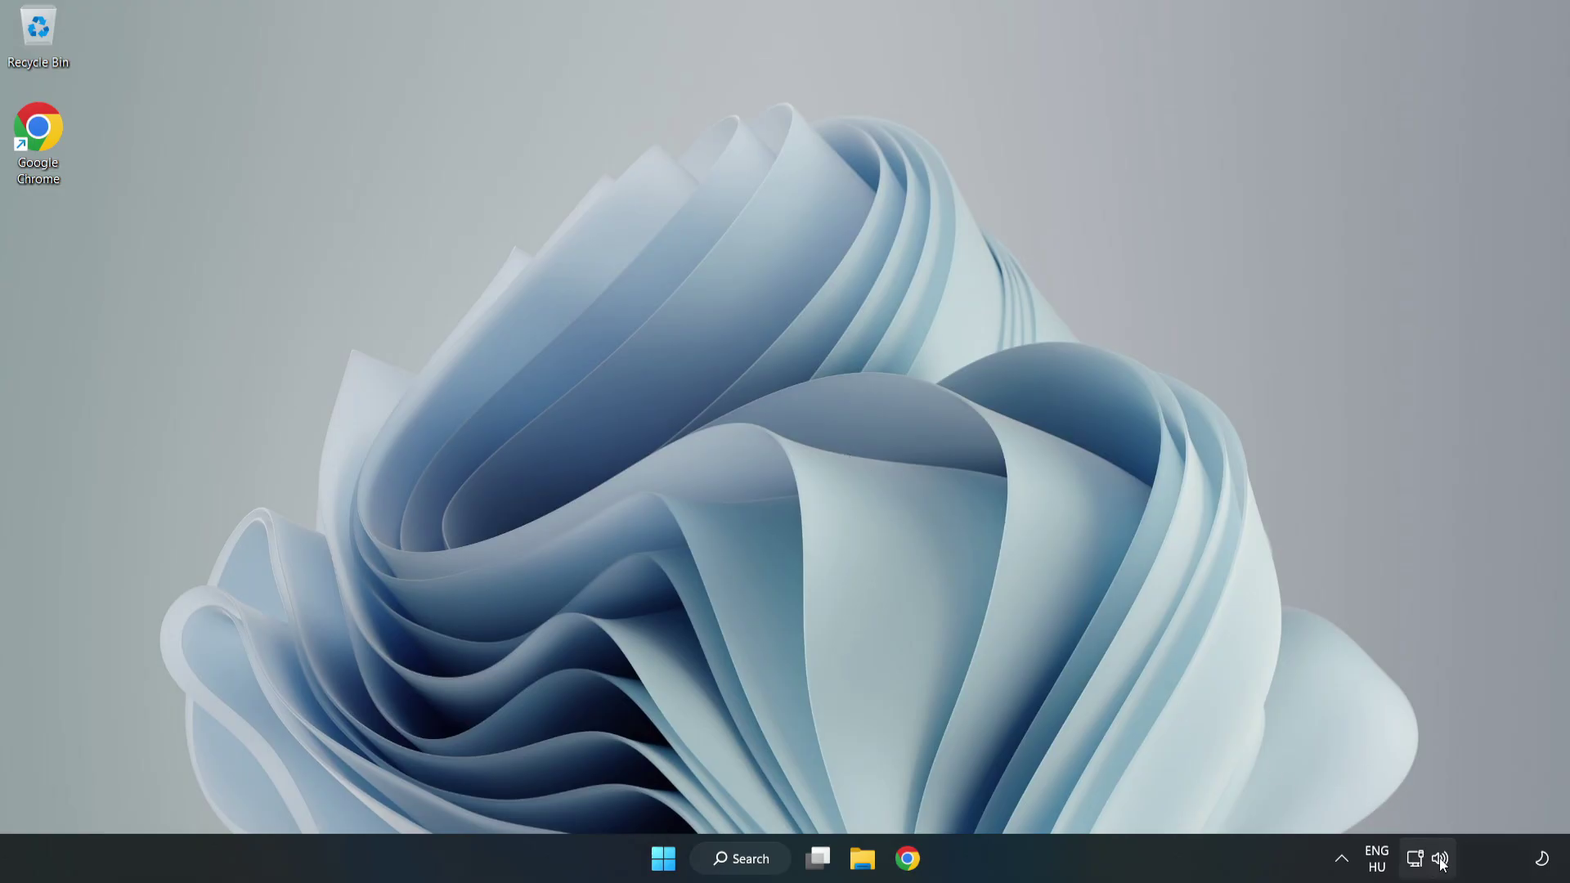
Step: Open the System > Sound settings page and scroll down to More sound settings
{"action": "right_click", "coordinate": [1441, 861]}
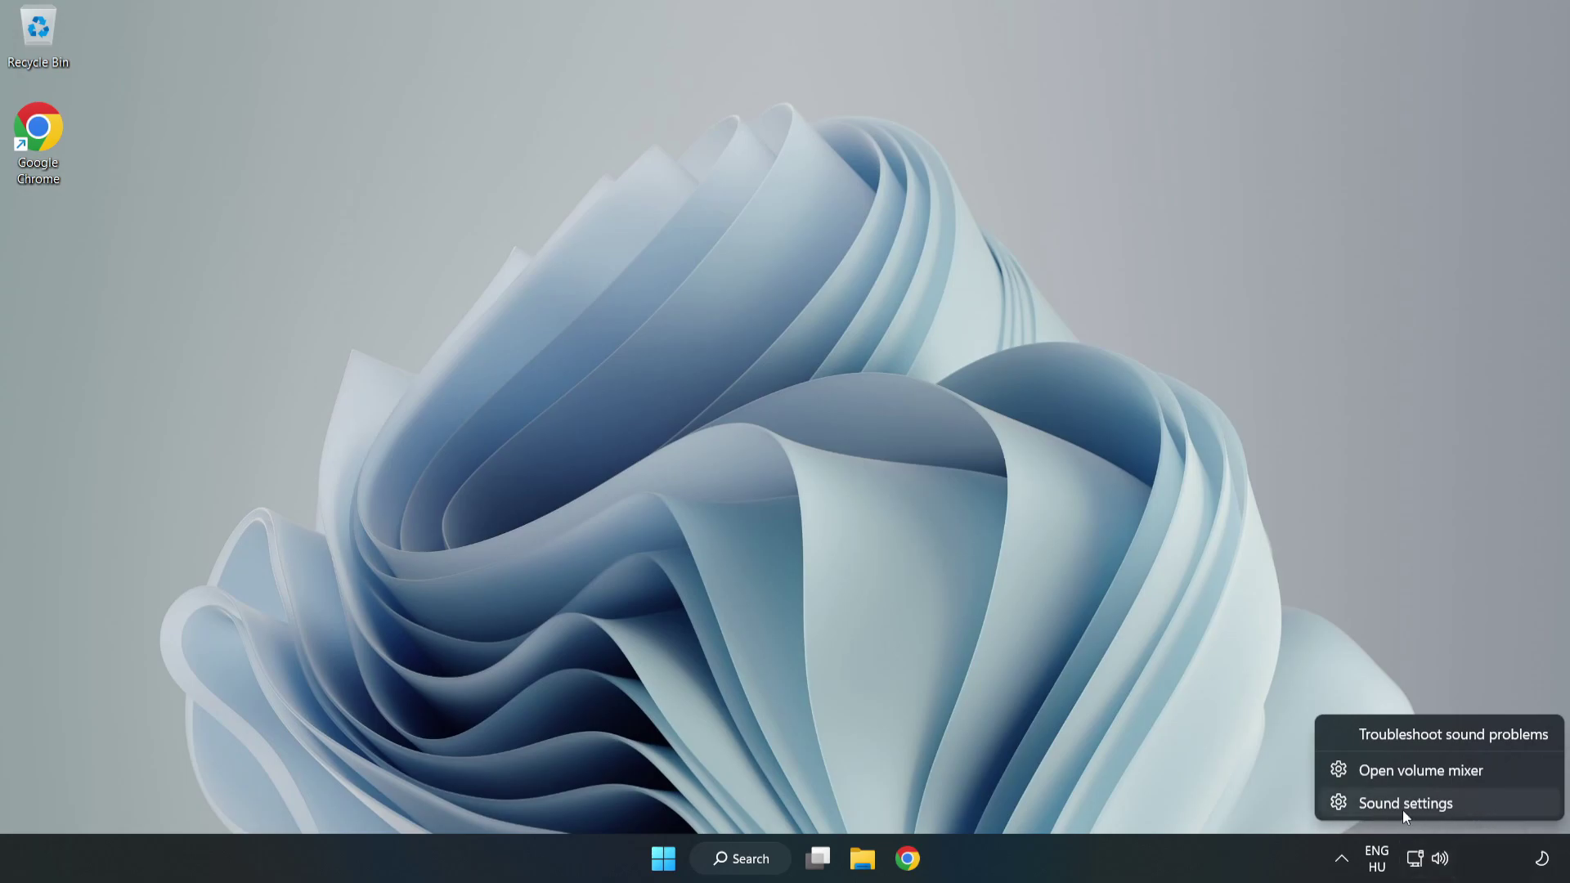
{"action": "left_click", "coordinate": [1462, 808]}
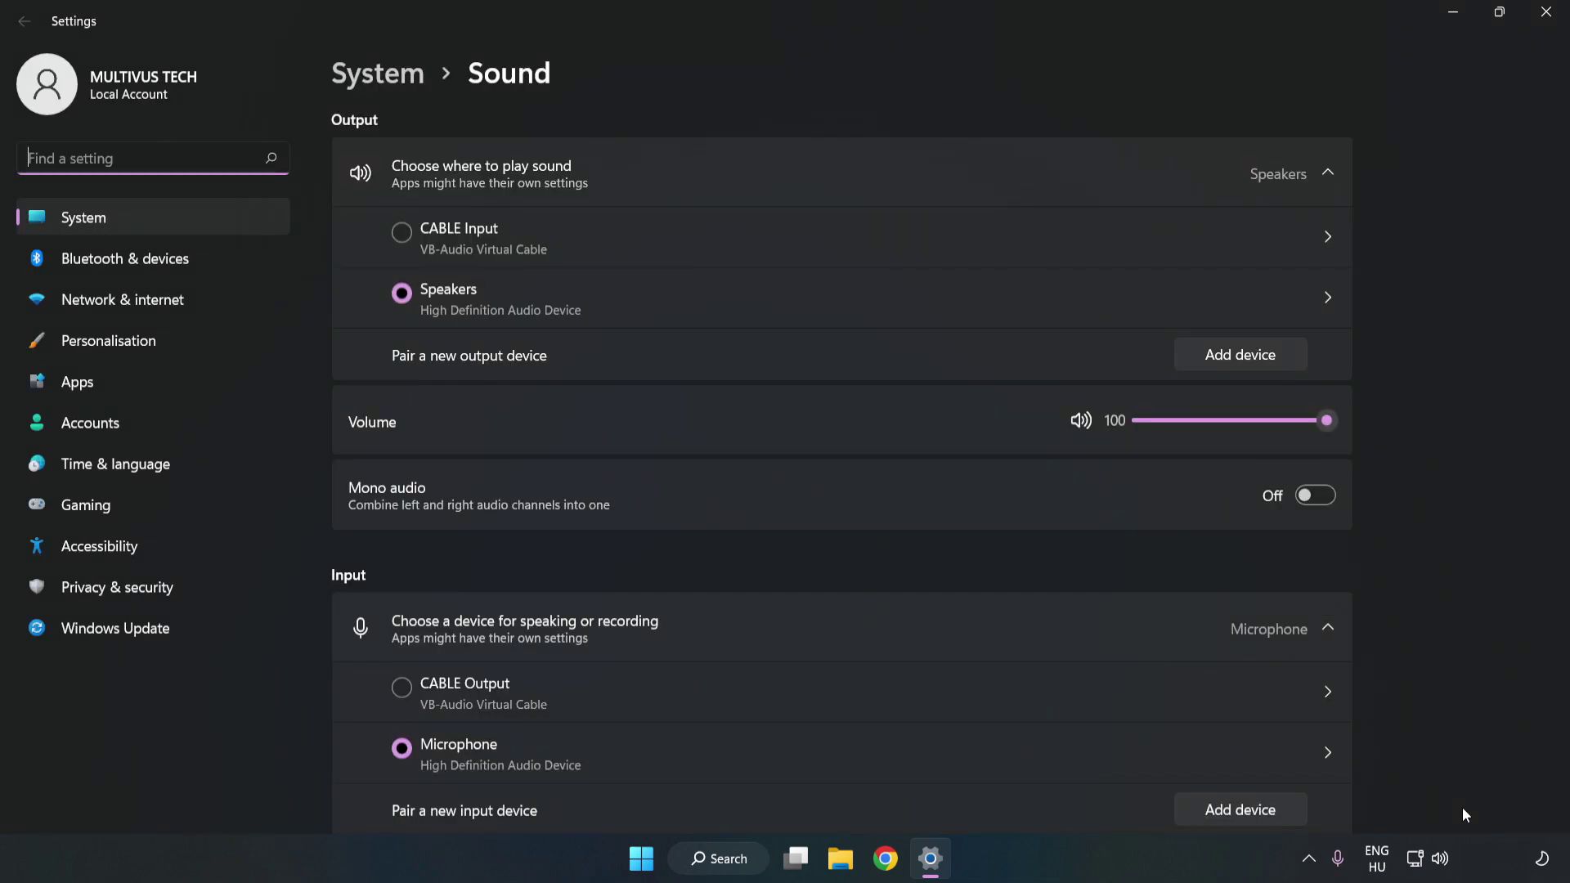
{"action": "left_click", "coordinate": [1326, 421]}
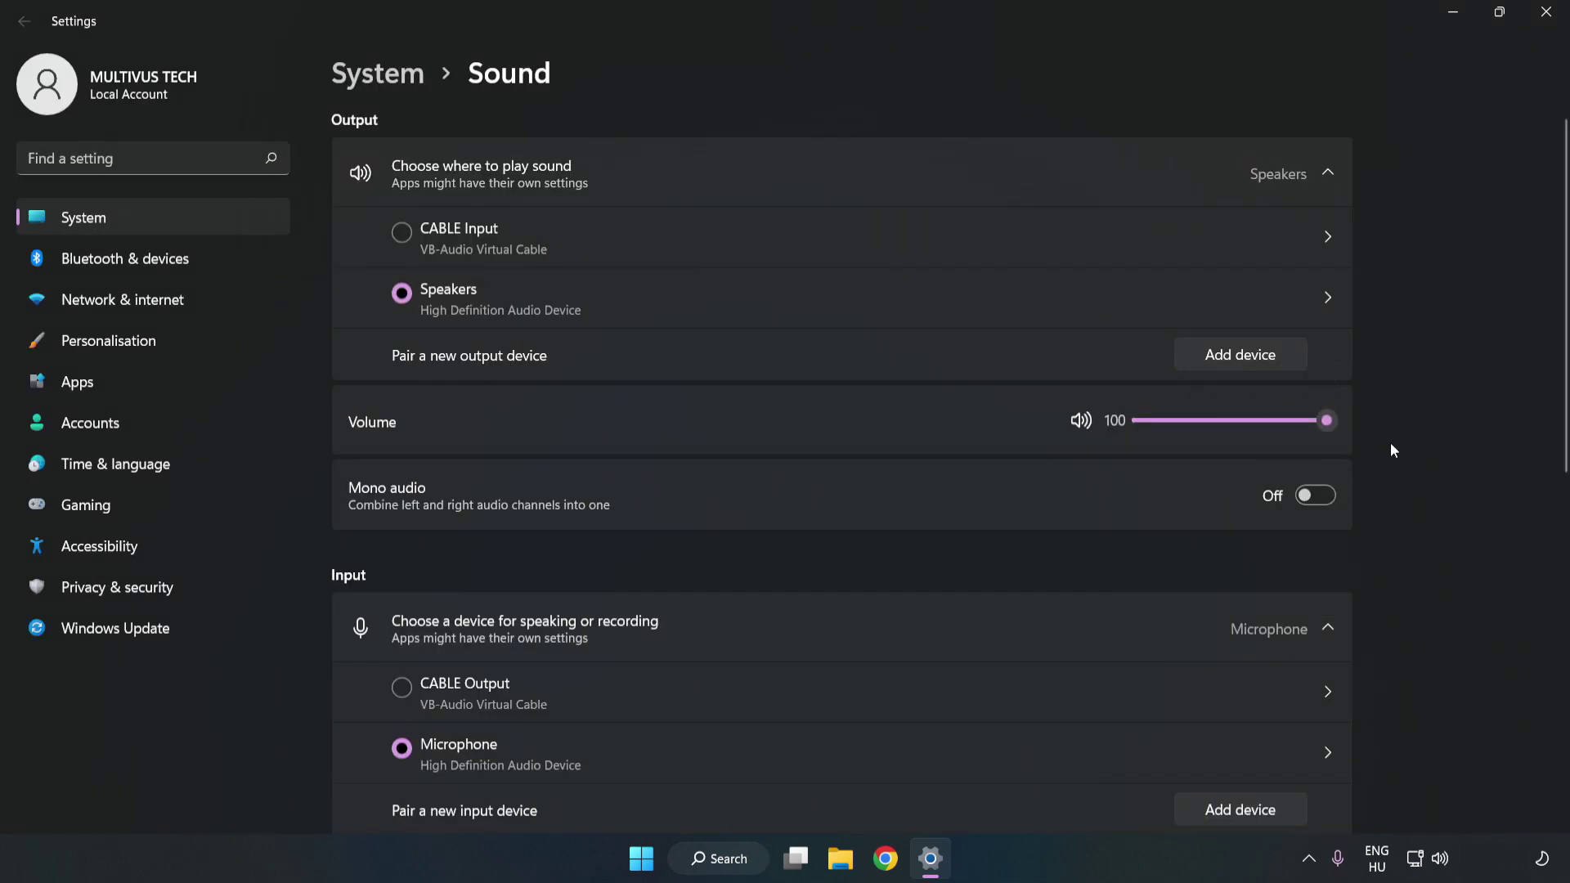
{"action": "scroll", "coordinate": [1529, 393], "scroll_direction": "down", "scroll_amount": 5}
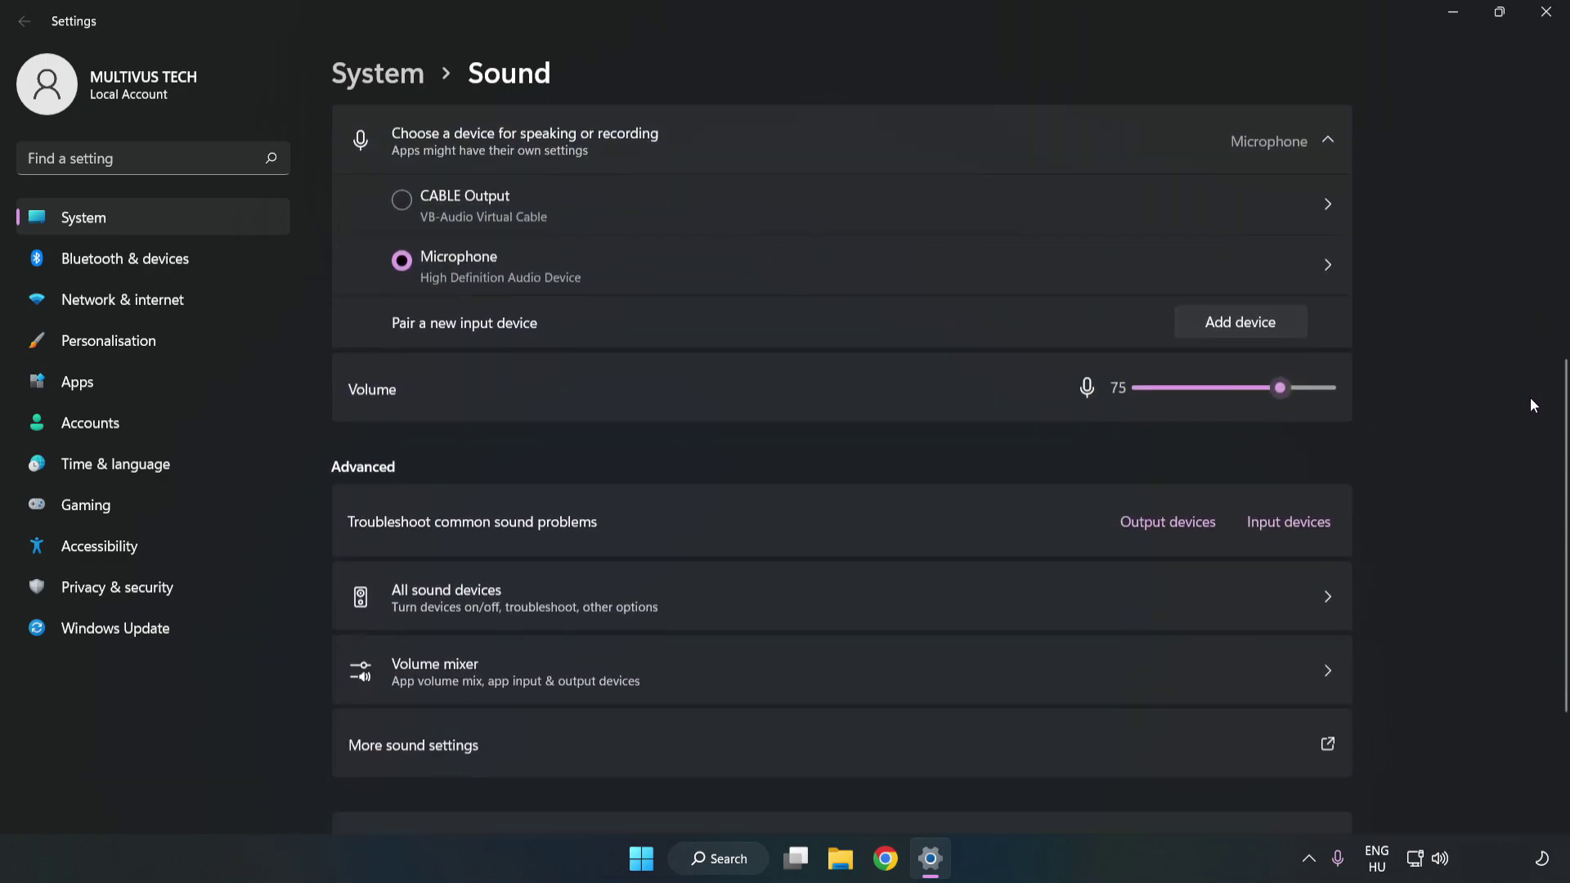
{"action": "scroll", "coordinate": [1531, 405], "scroll_direction": "down", "scroll_amount": 1}
{"action": "scroll", "coordinate": [1528, 403], "scroll_direction": "down", "scroll_amount": 2}
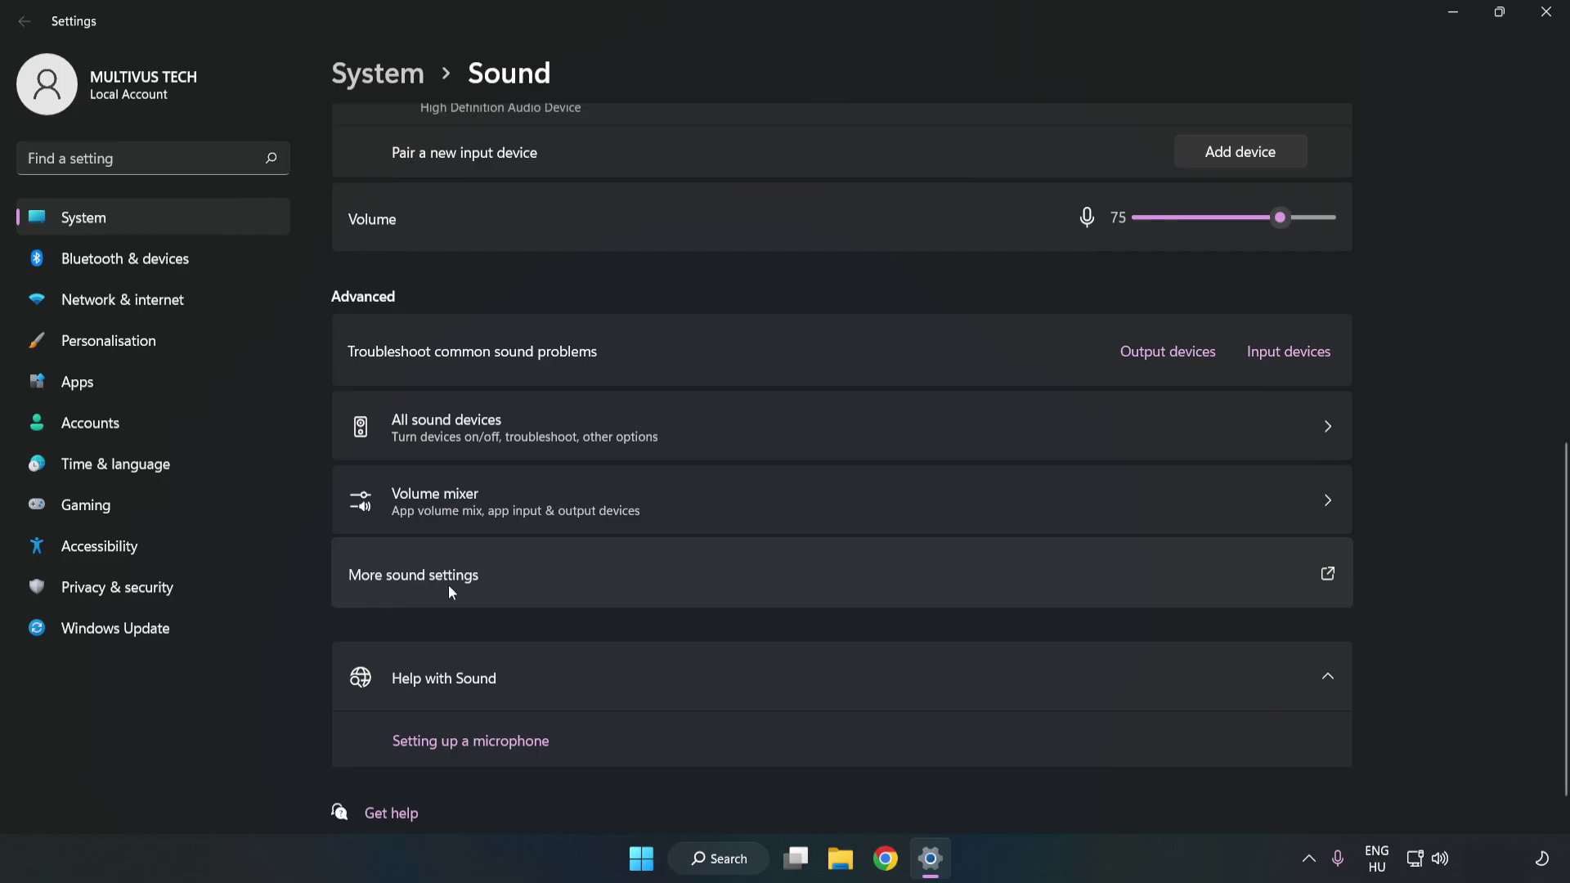
Step: Open the classic Sound dialog and disable the CABLE Input playback device
{"action": "left_click", "coordinate": [684, 587]}
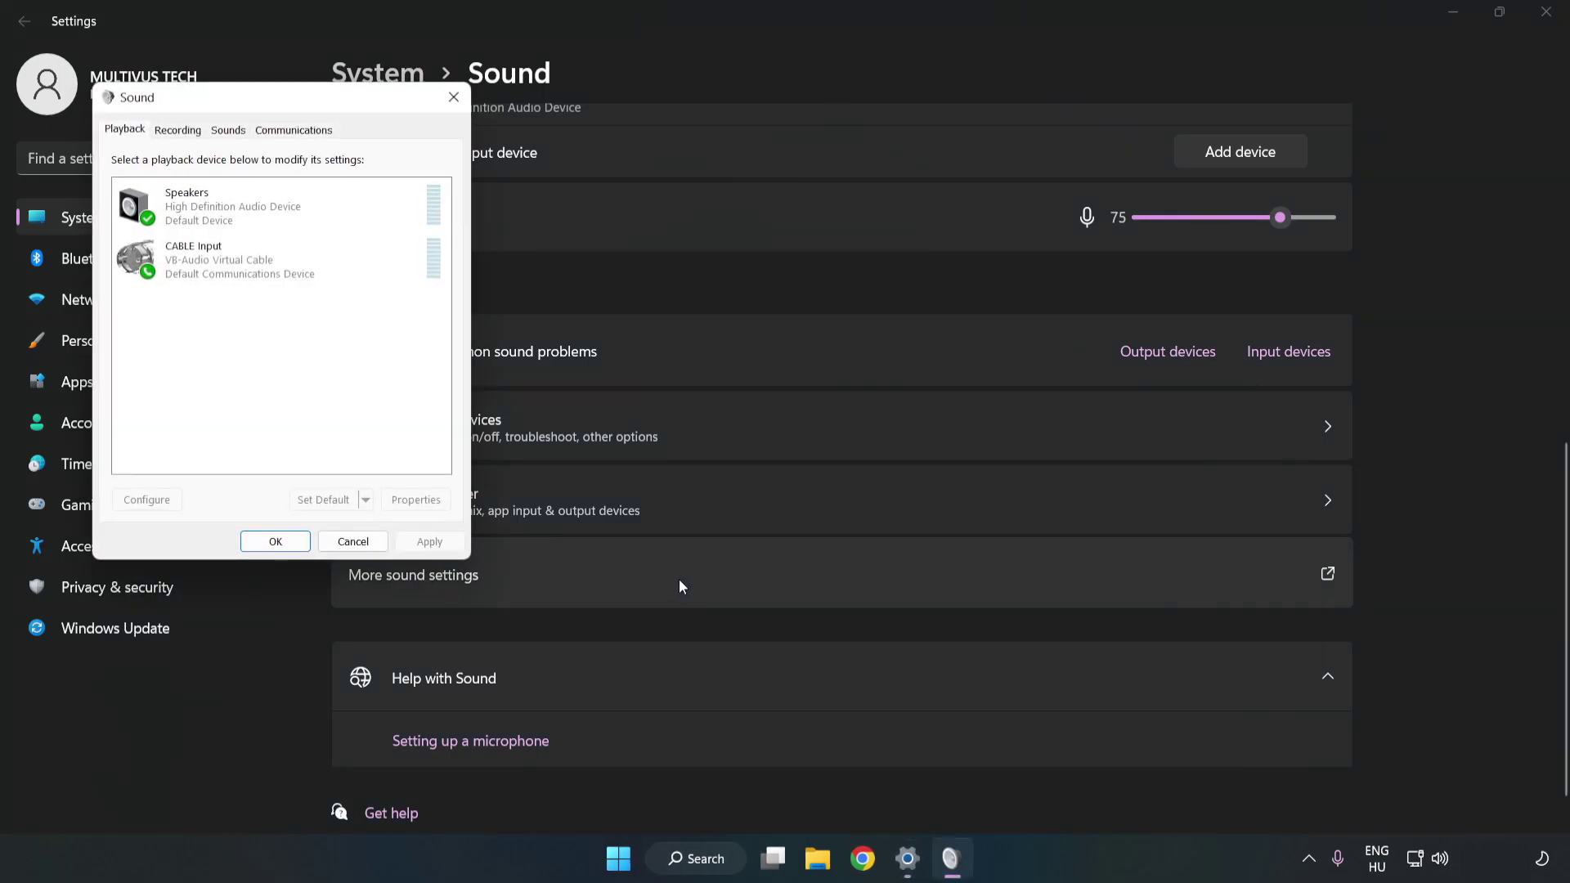
{"action": "left_click_drag", "start_coordinate": [331, 108], "coordinate": [811, 205]}
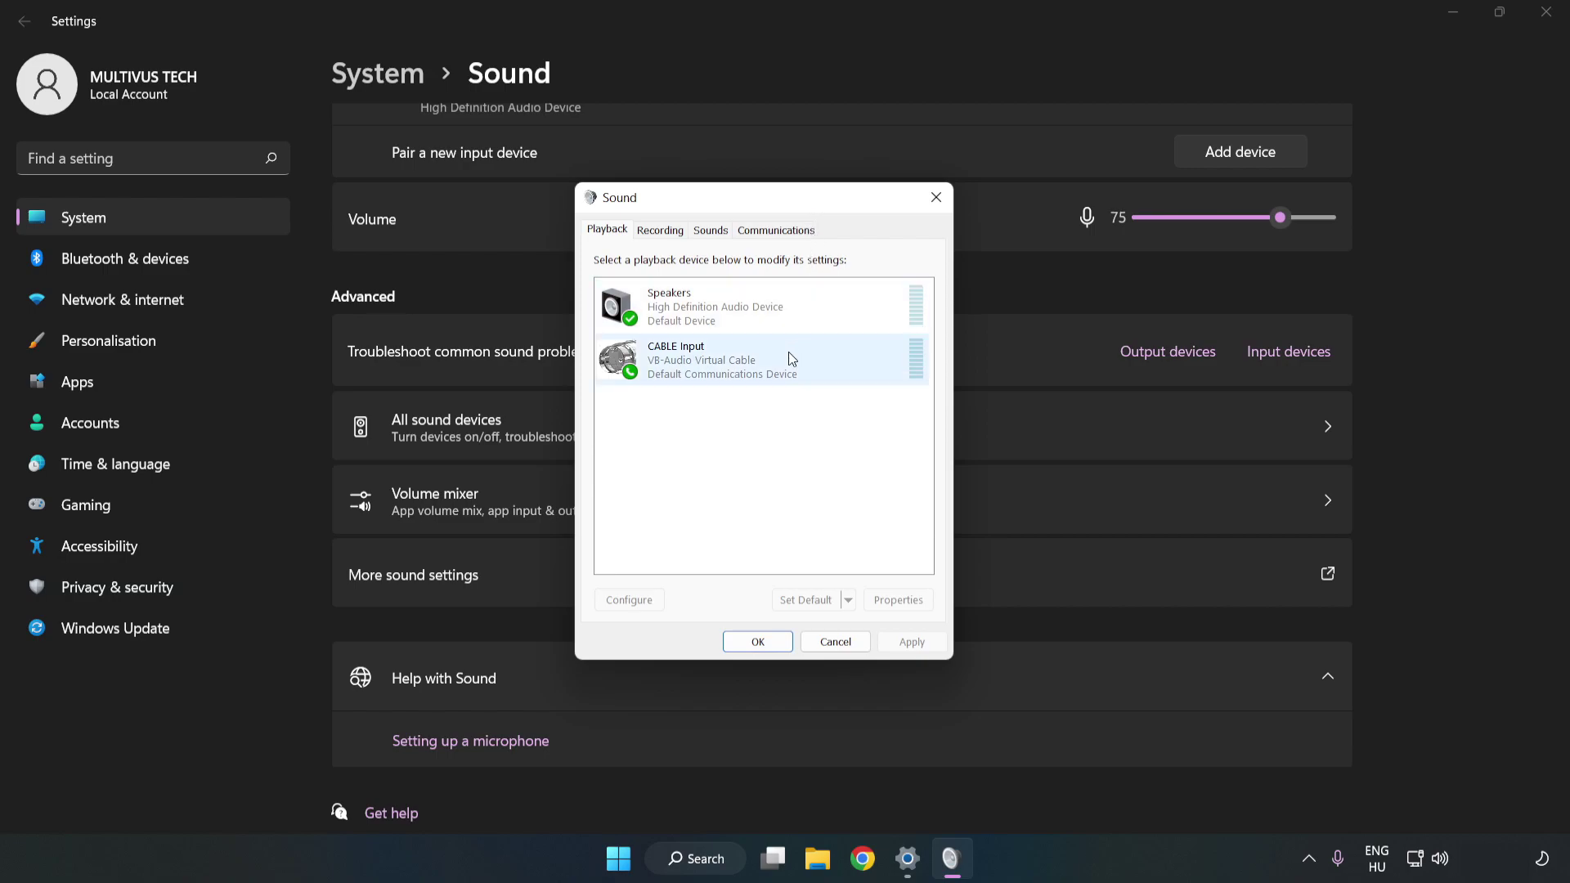
{"action": "left_click", "coordinate": [626, 360]}
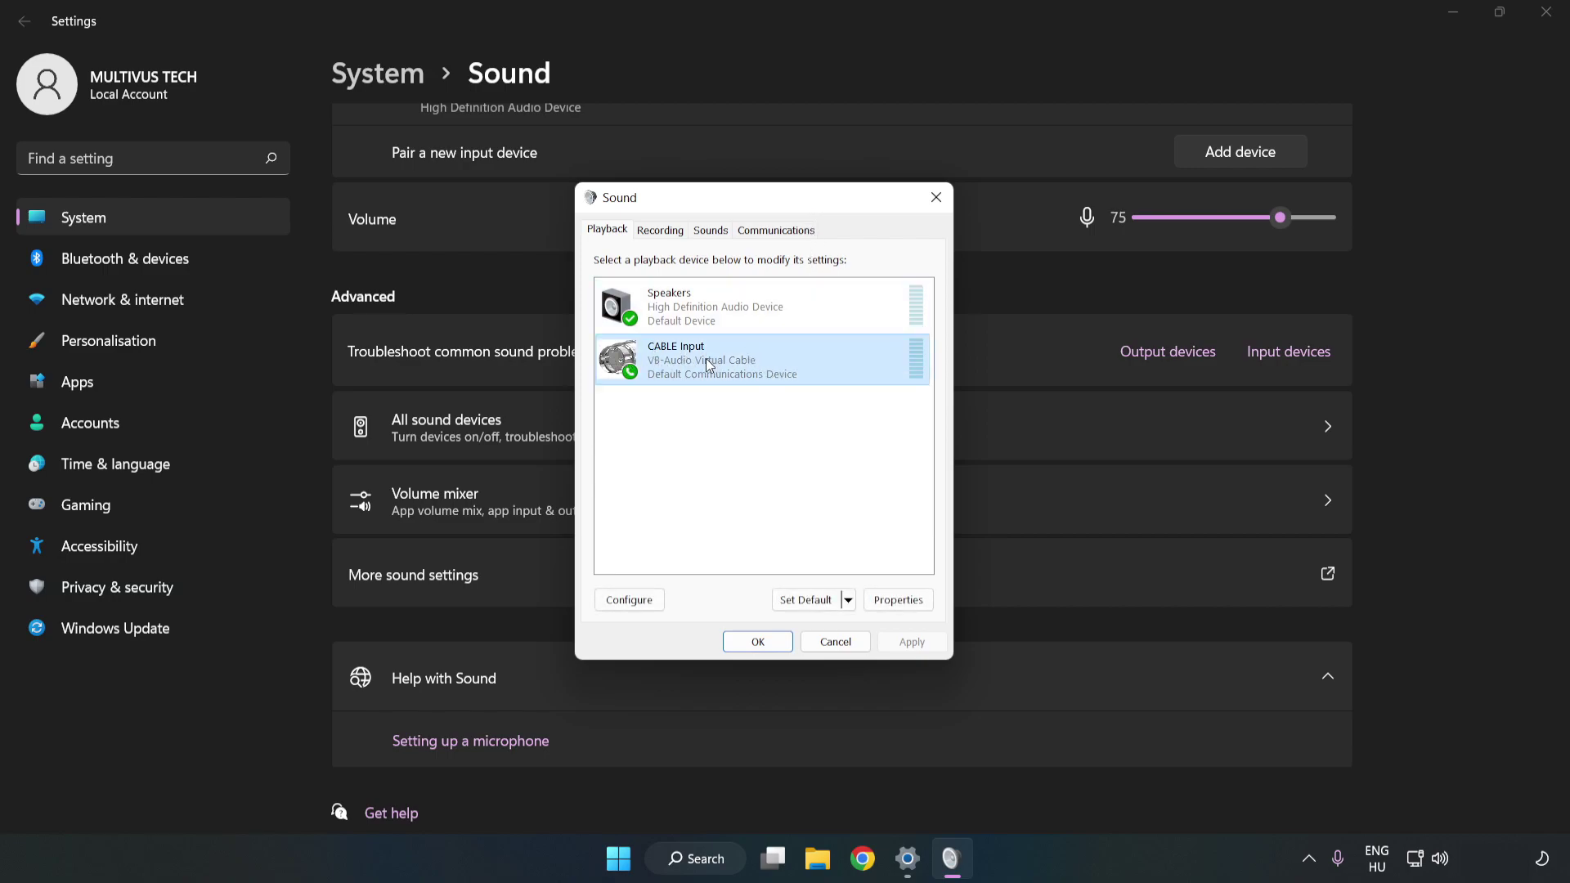
{"action": "right_click", "coordinate": [787, 364]}
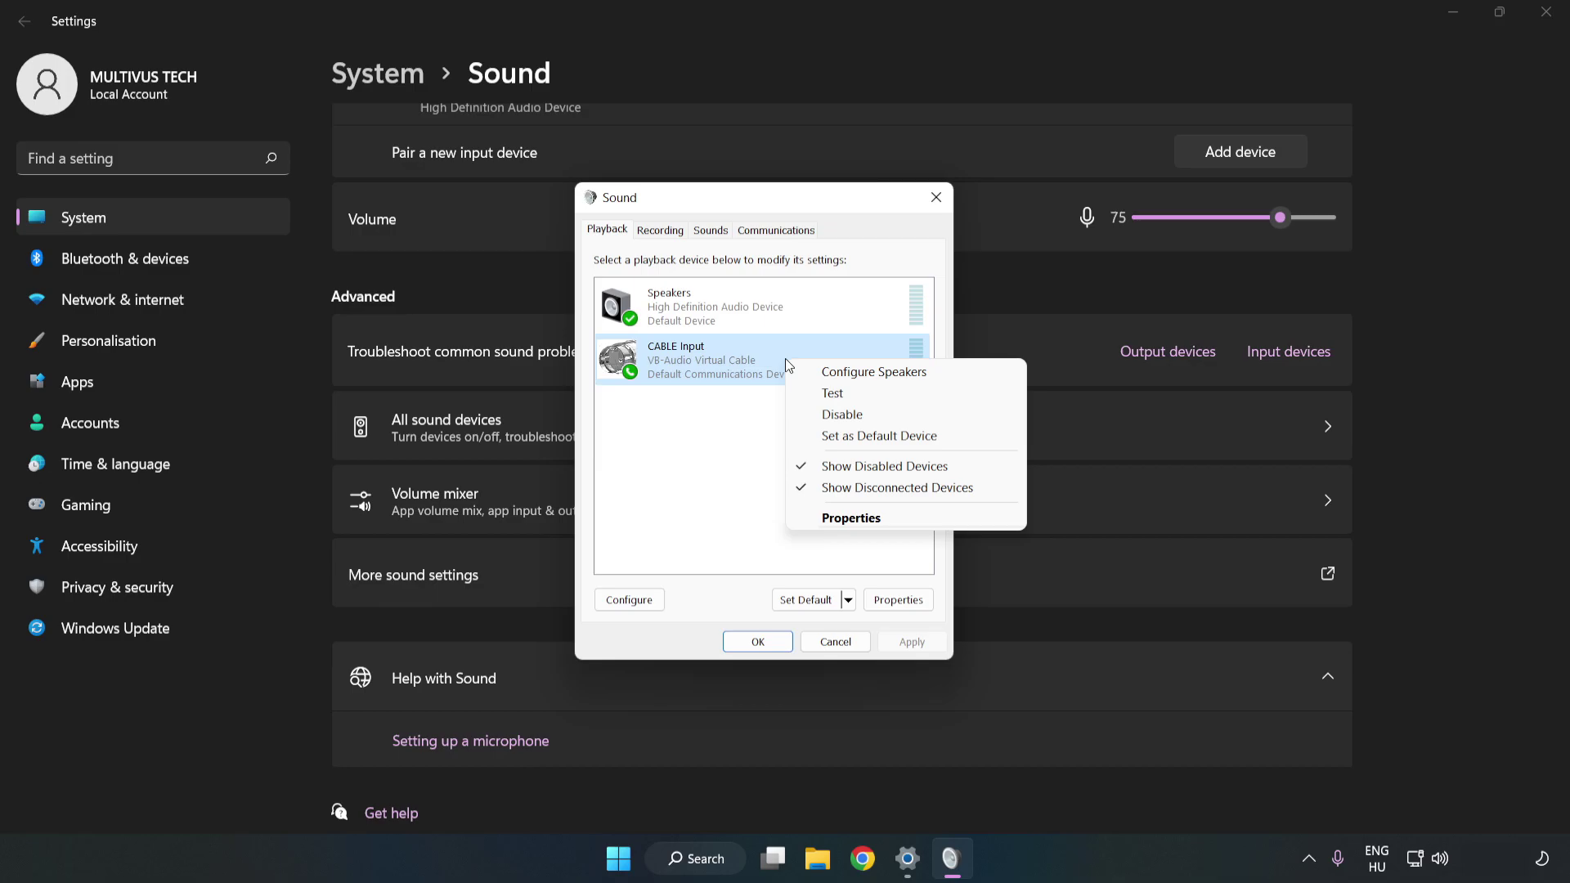
{"action": "left_click", "coordinate": [880, 424]}
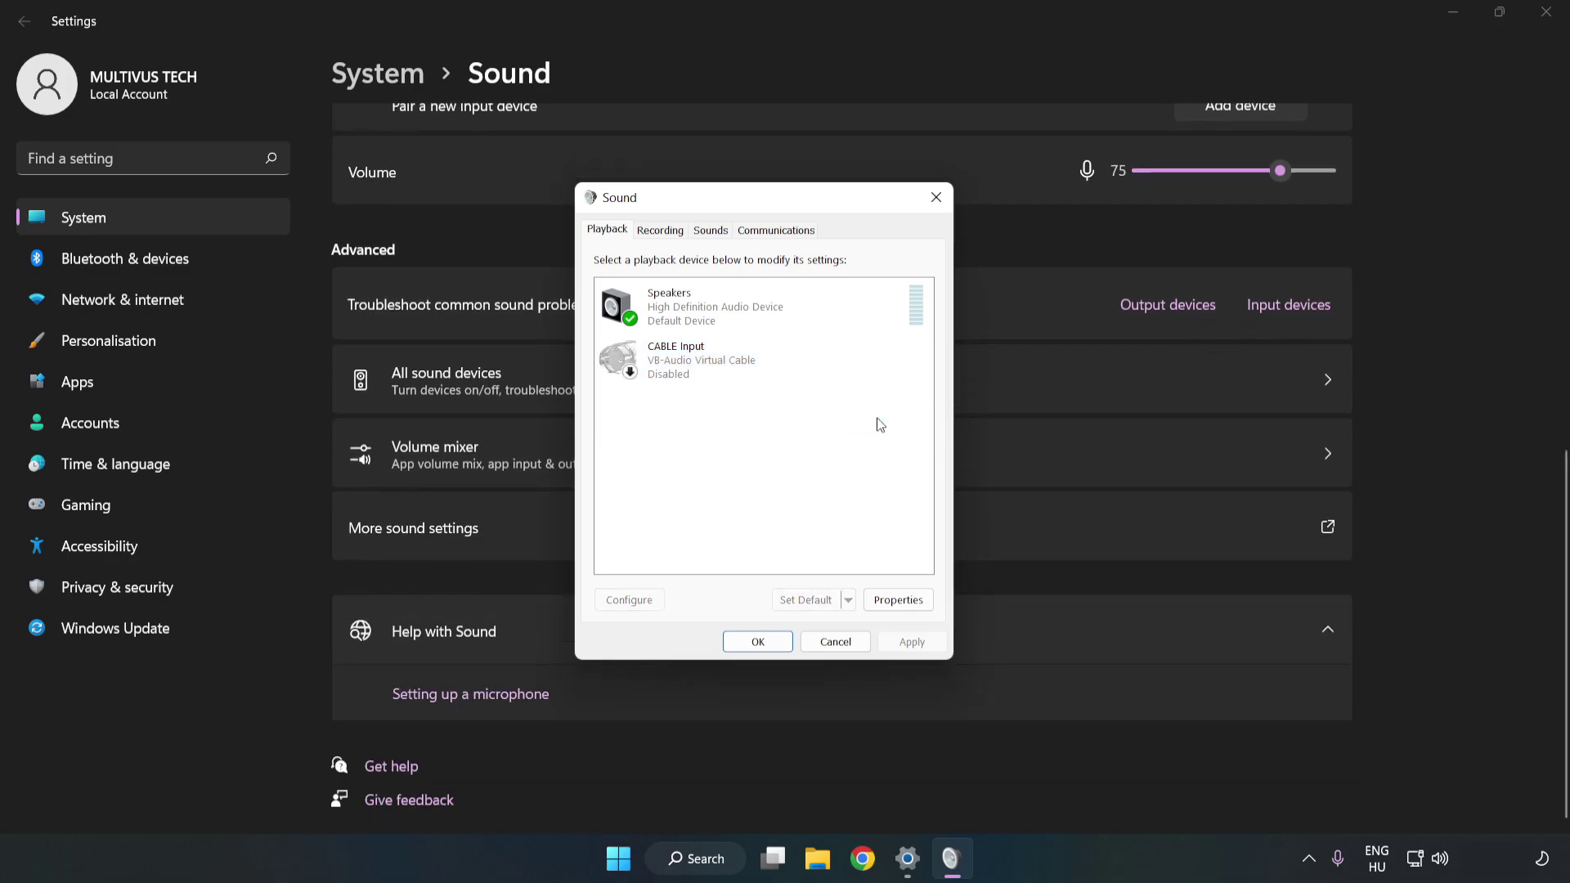
Step: Configure Speakers as 7.1 Surround, keeping all optional and full-range speakers enabled
{"action": "left_click", "coordinate": [679, 331]}
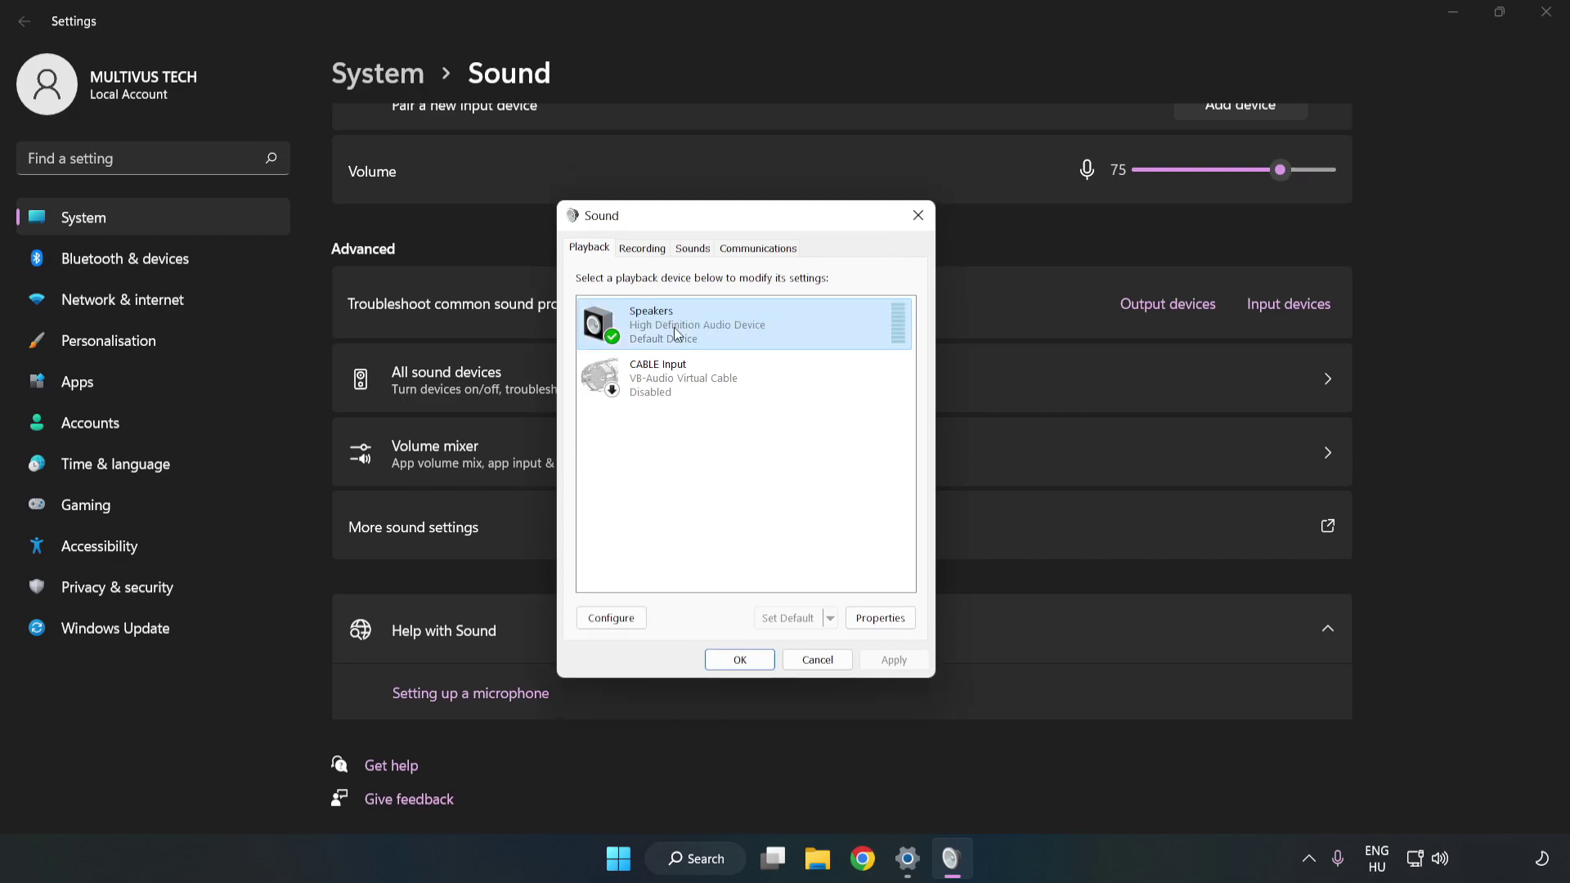
{"action": "right_click", "coordinate": [801, 322]}
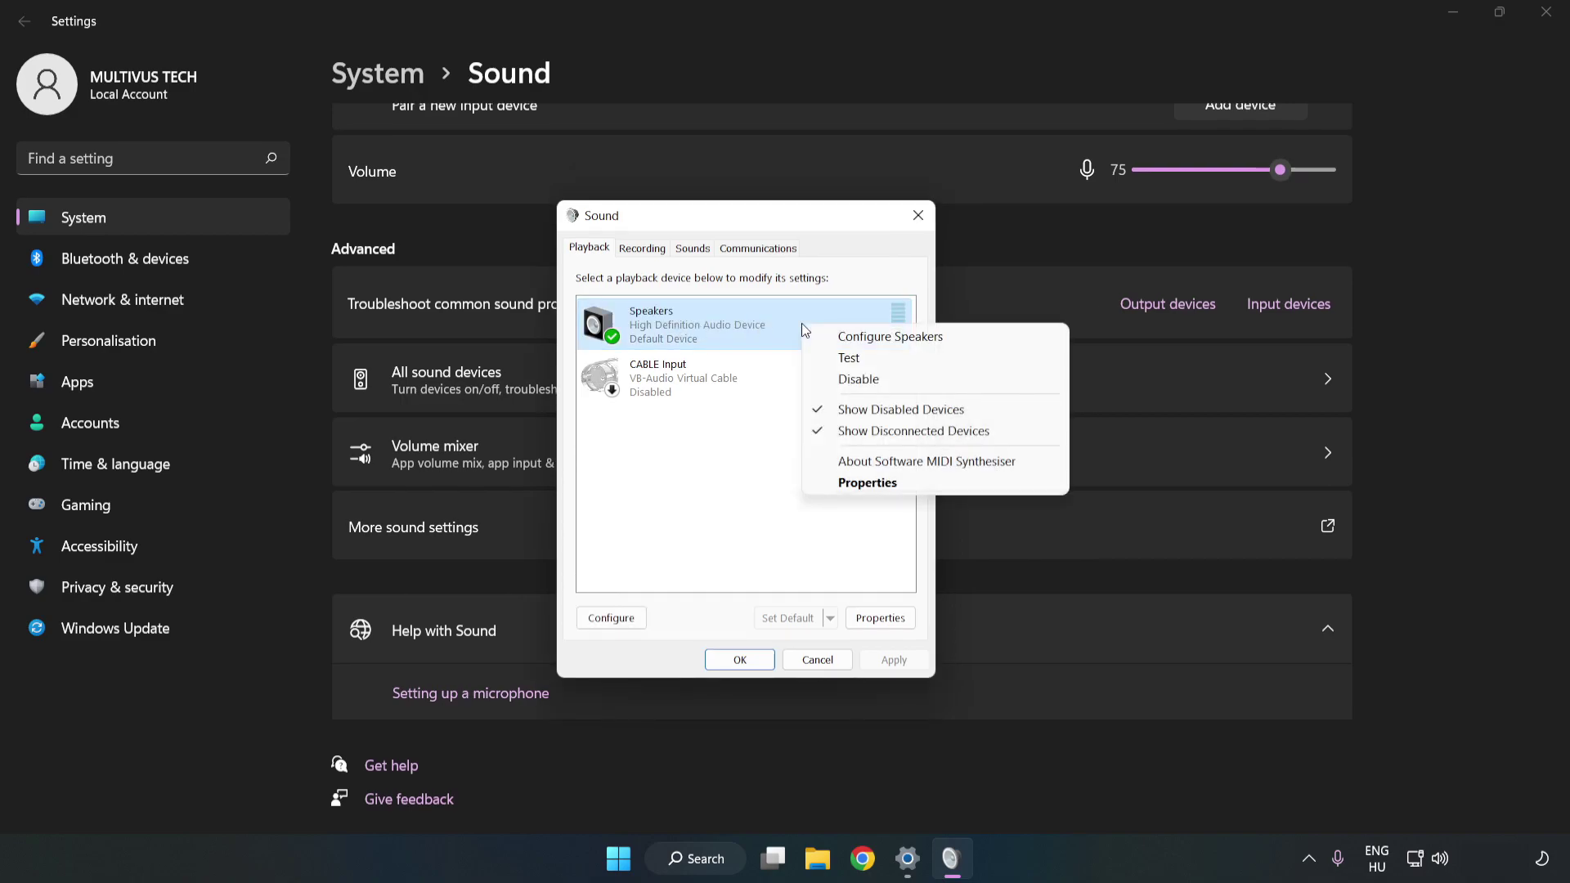
{"action": "left_click", "coordinate": [892, 337]}
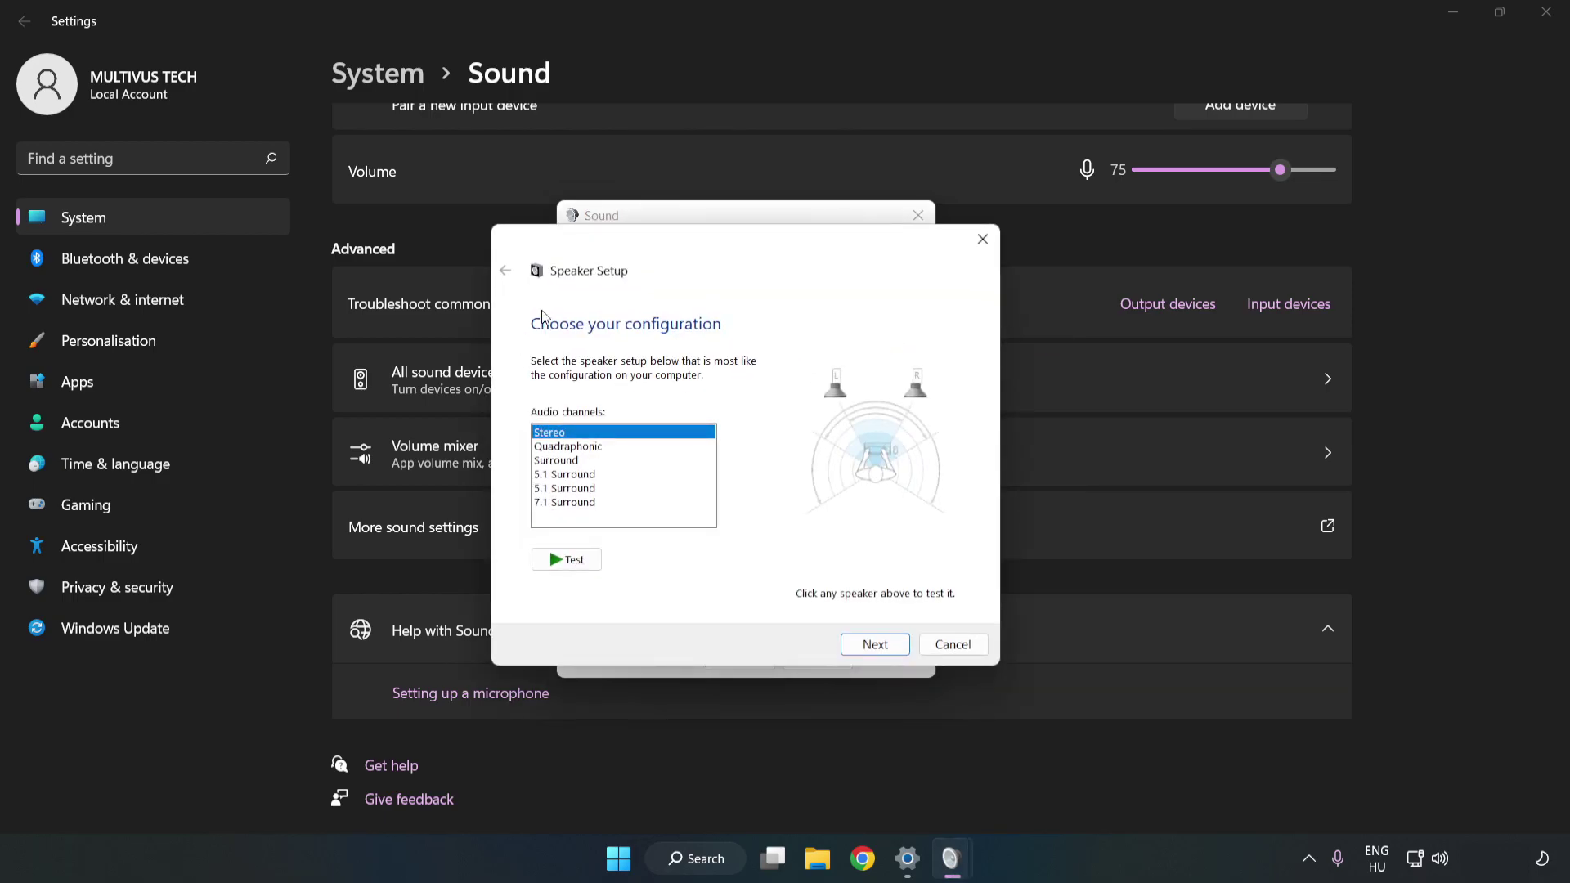
{"action": "left_click", "coordinate": [582, 449]}
{"action": "left_click", "coordinate": [580, 503]}
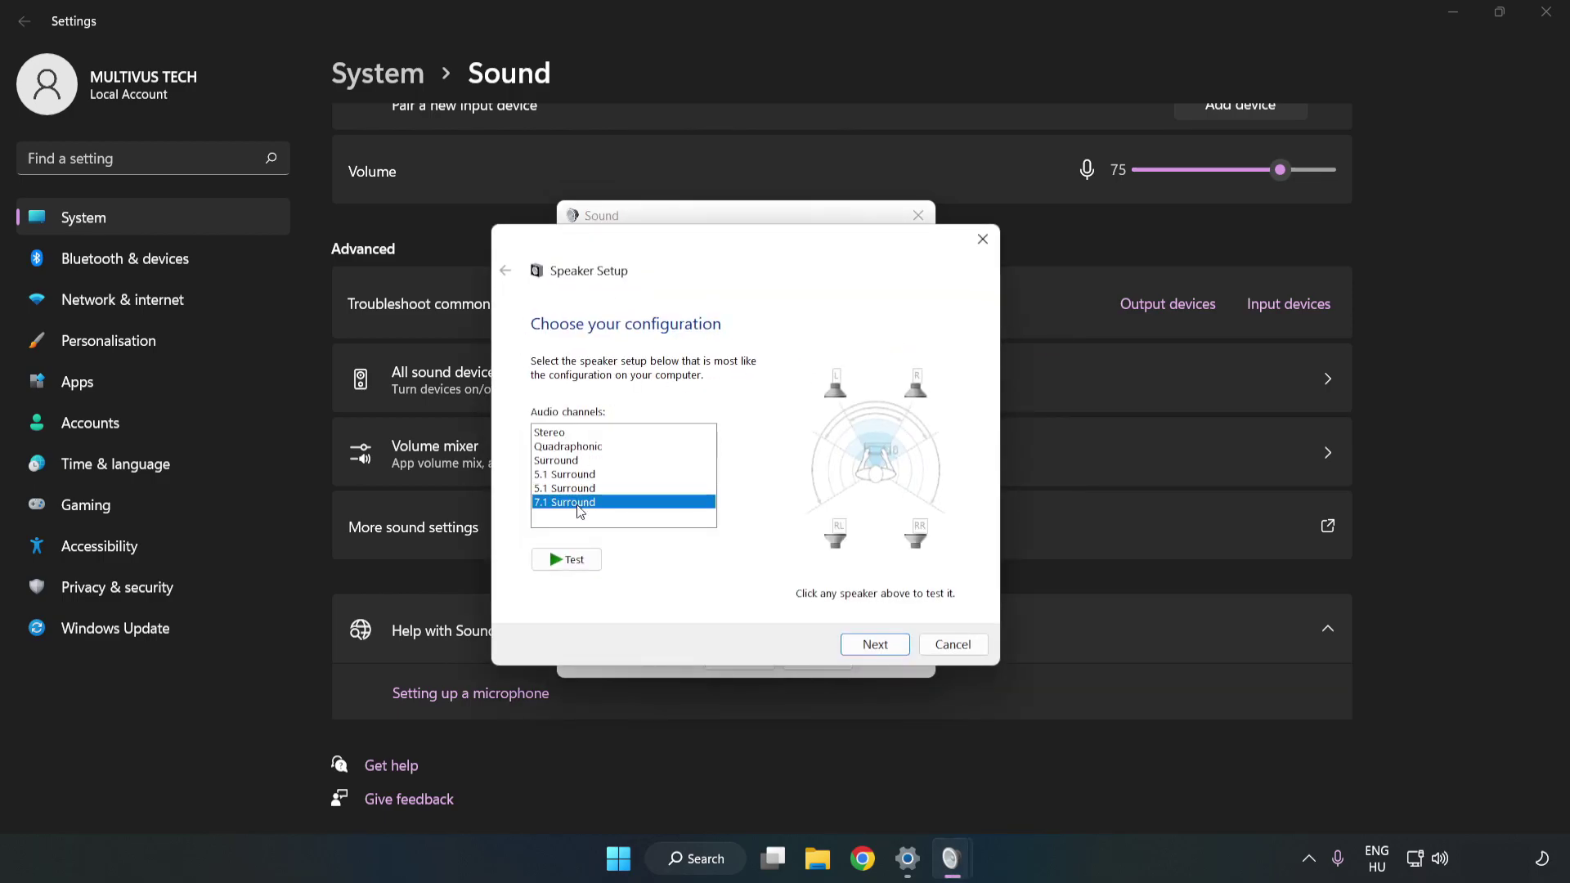
{"action": "left_click", "coordinate": [873, 646]}
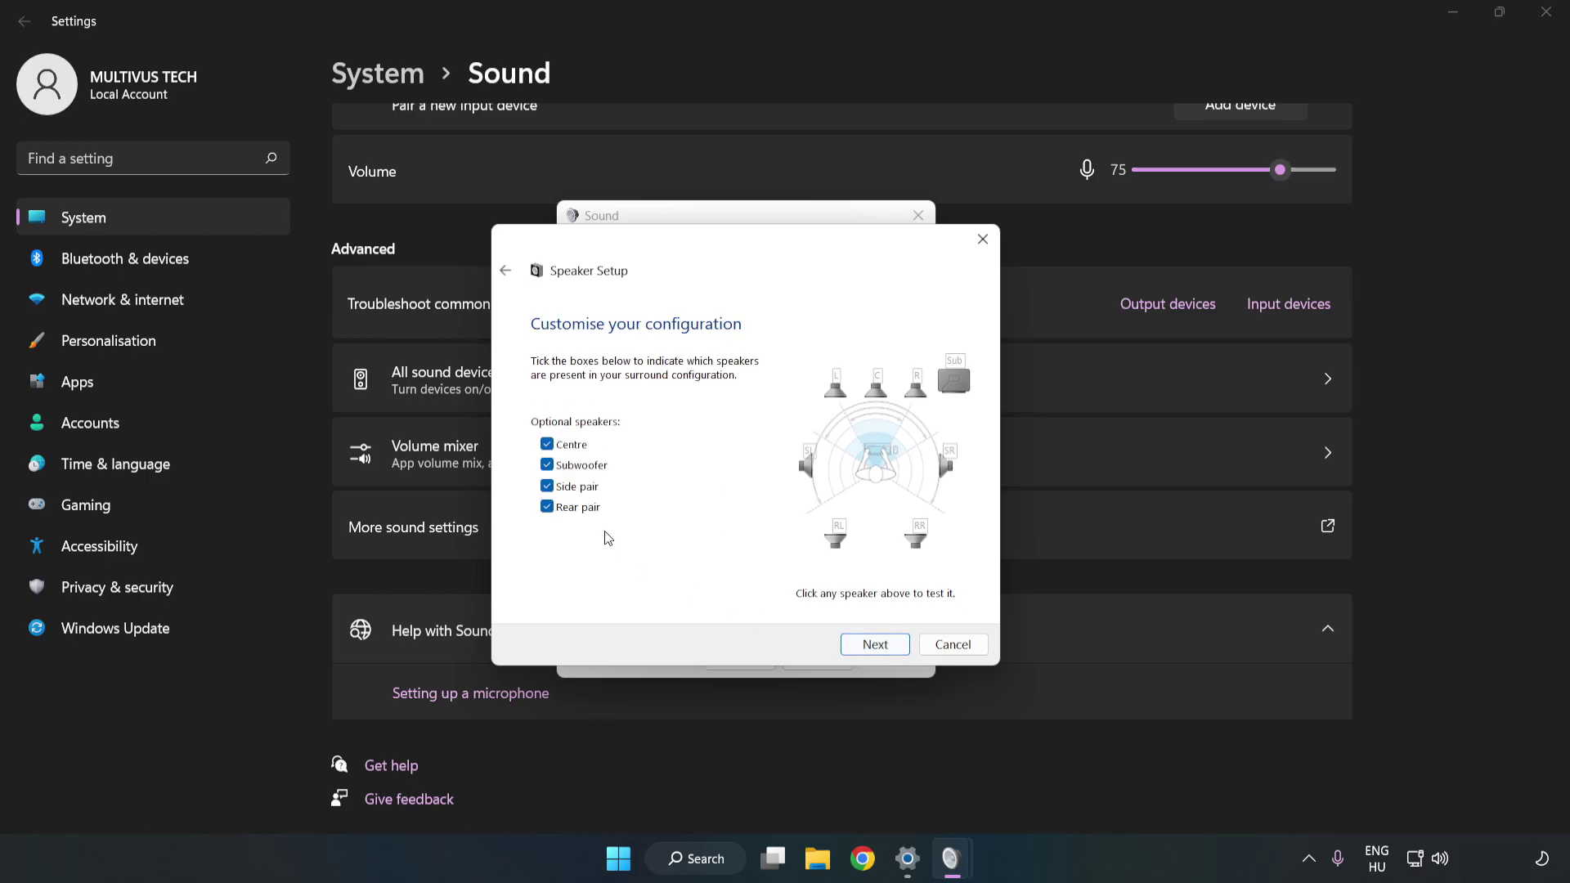
{"action": "left_click", "coordinate": [870, 644]}
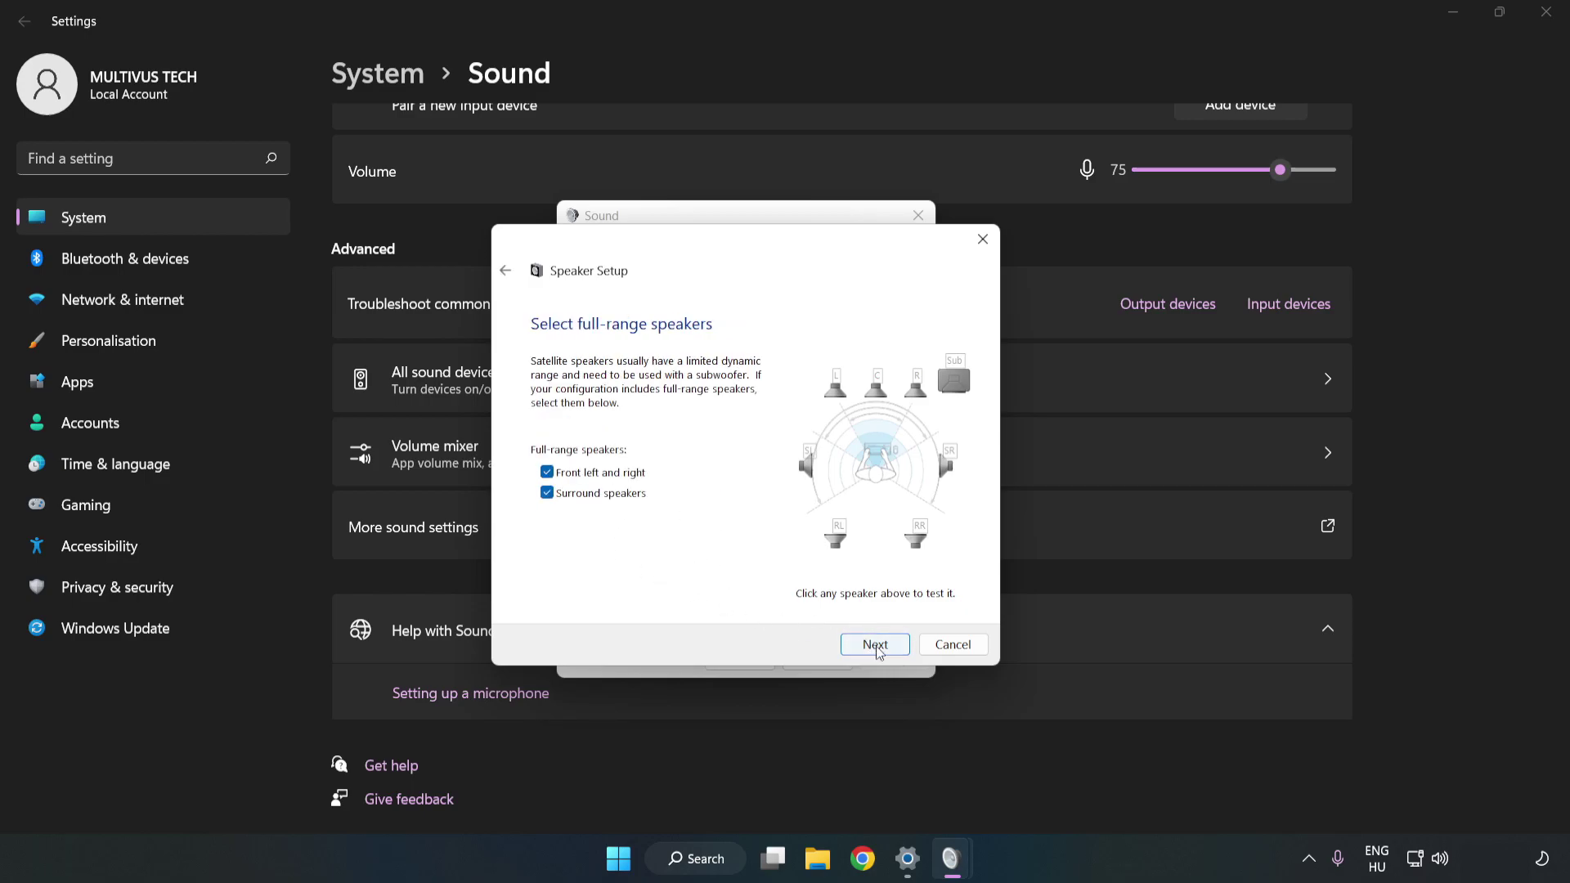
{"action": "left_click", "coordinate": [877, 648]}
{"action": "left_click", "coordinate": [876, 646]}
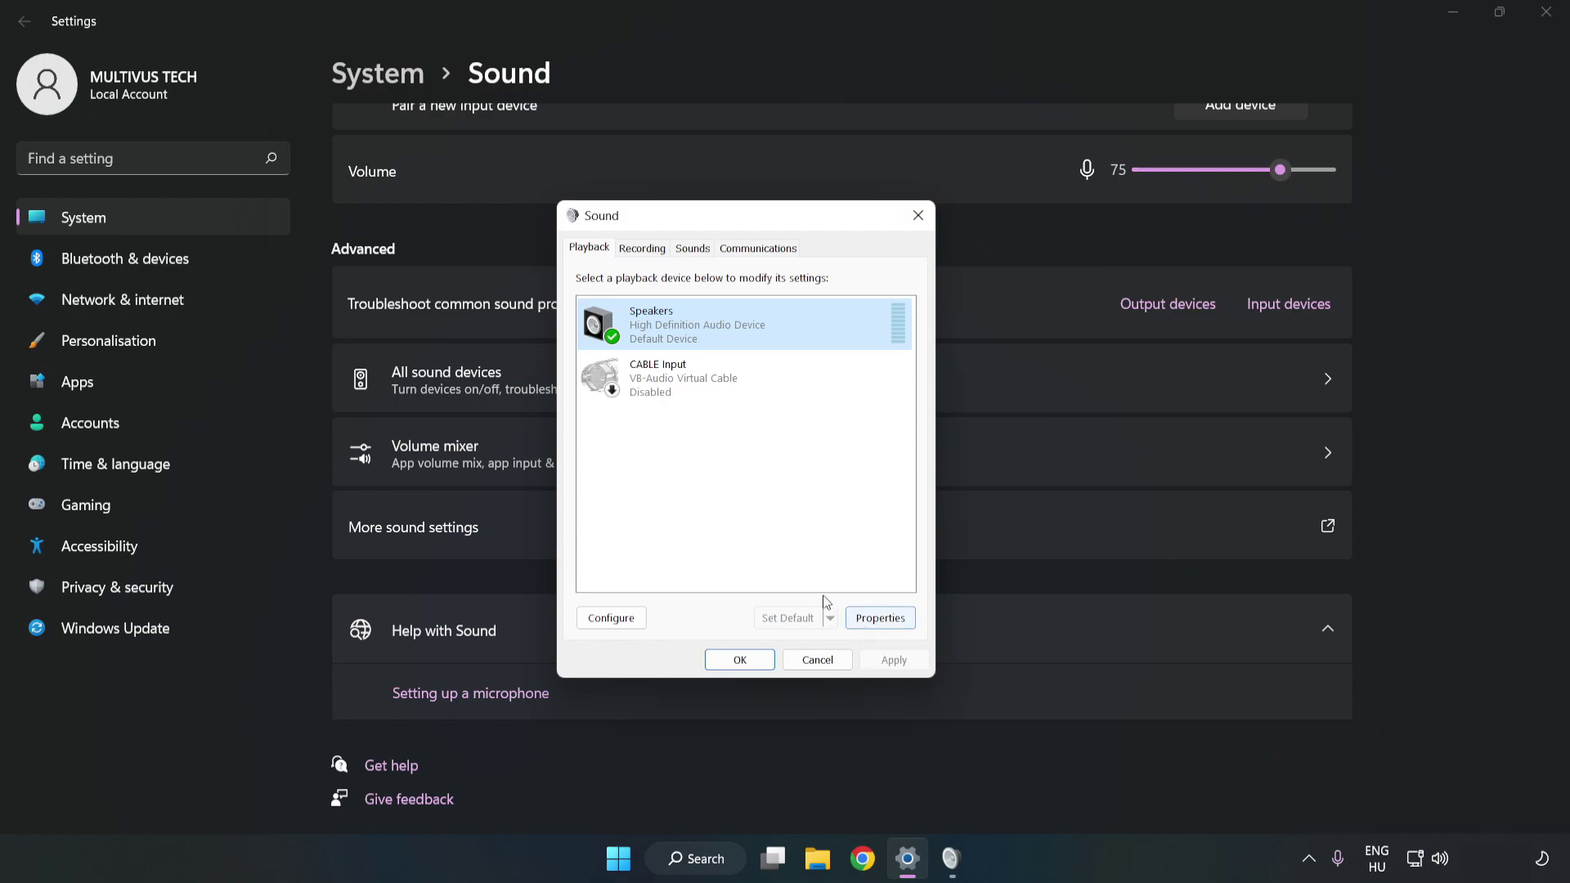
Step: Open the Speakers properties and disable all audio enhancements
{"action": "left_click", "coordinate": [892, 627]}
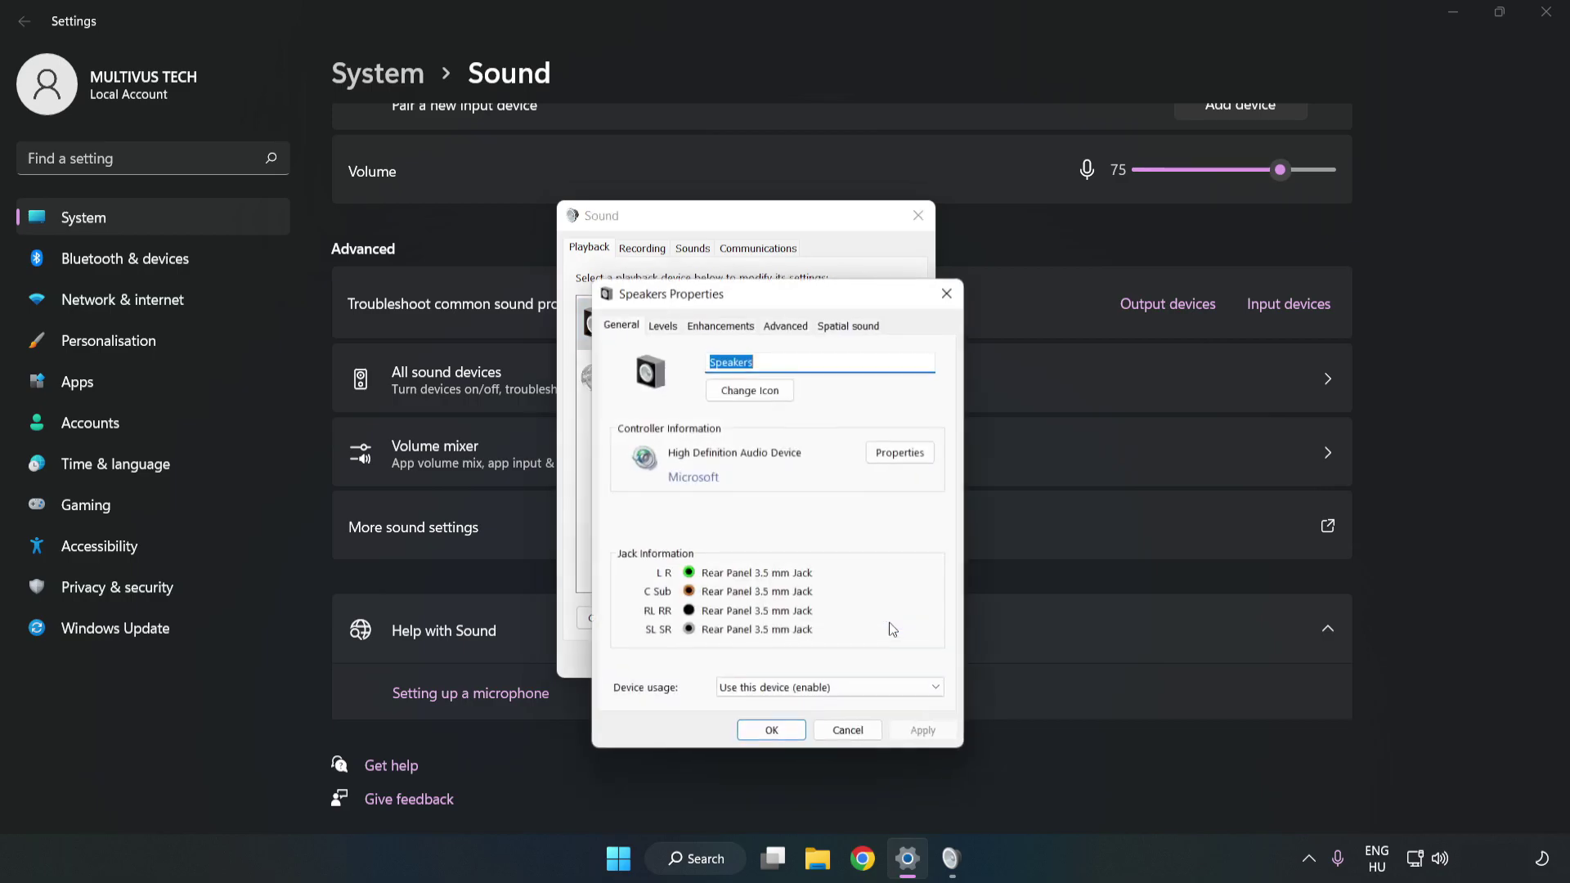
{"action": "left_click_drag", "start_coordinate": [755, 240], "coordinate": [746, 228]}
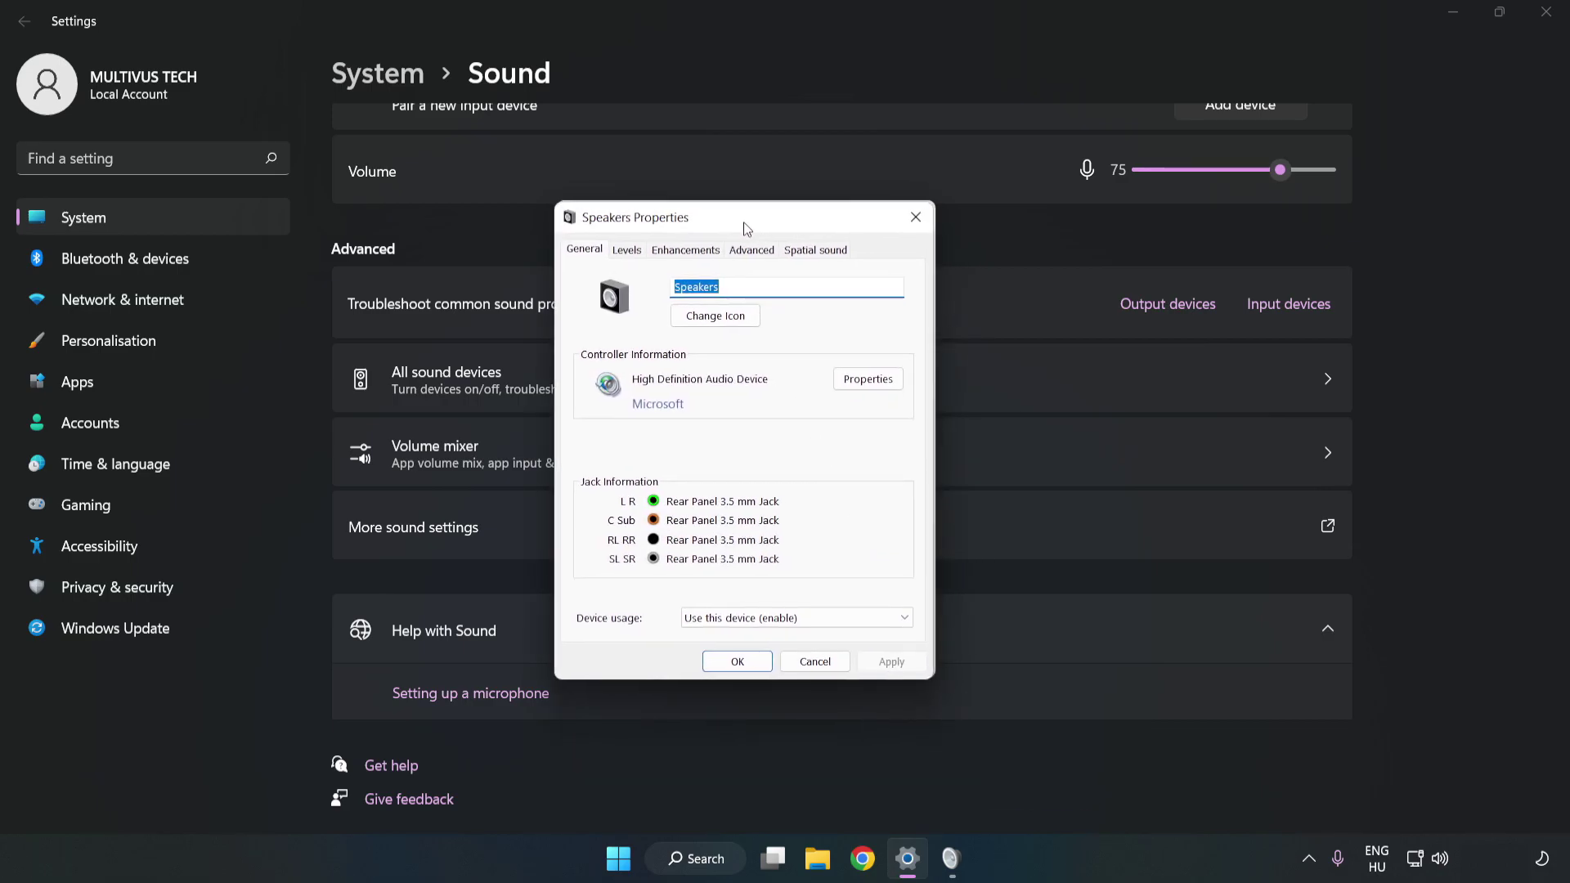
{"action": "left_click", "coordinate": [683, 254]}
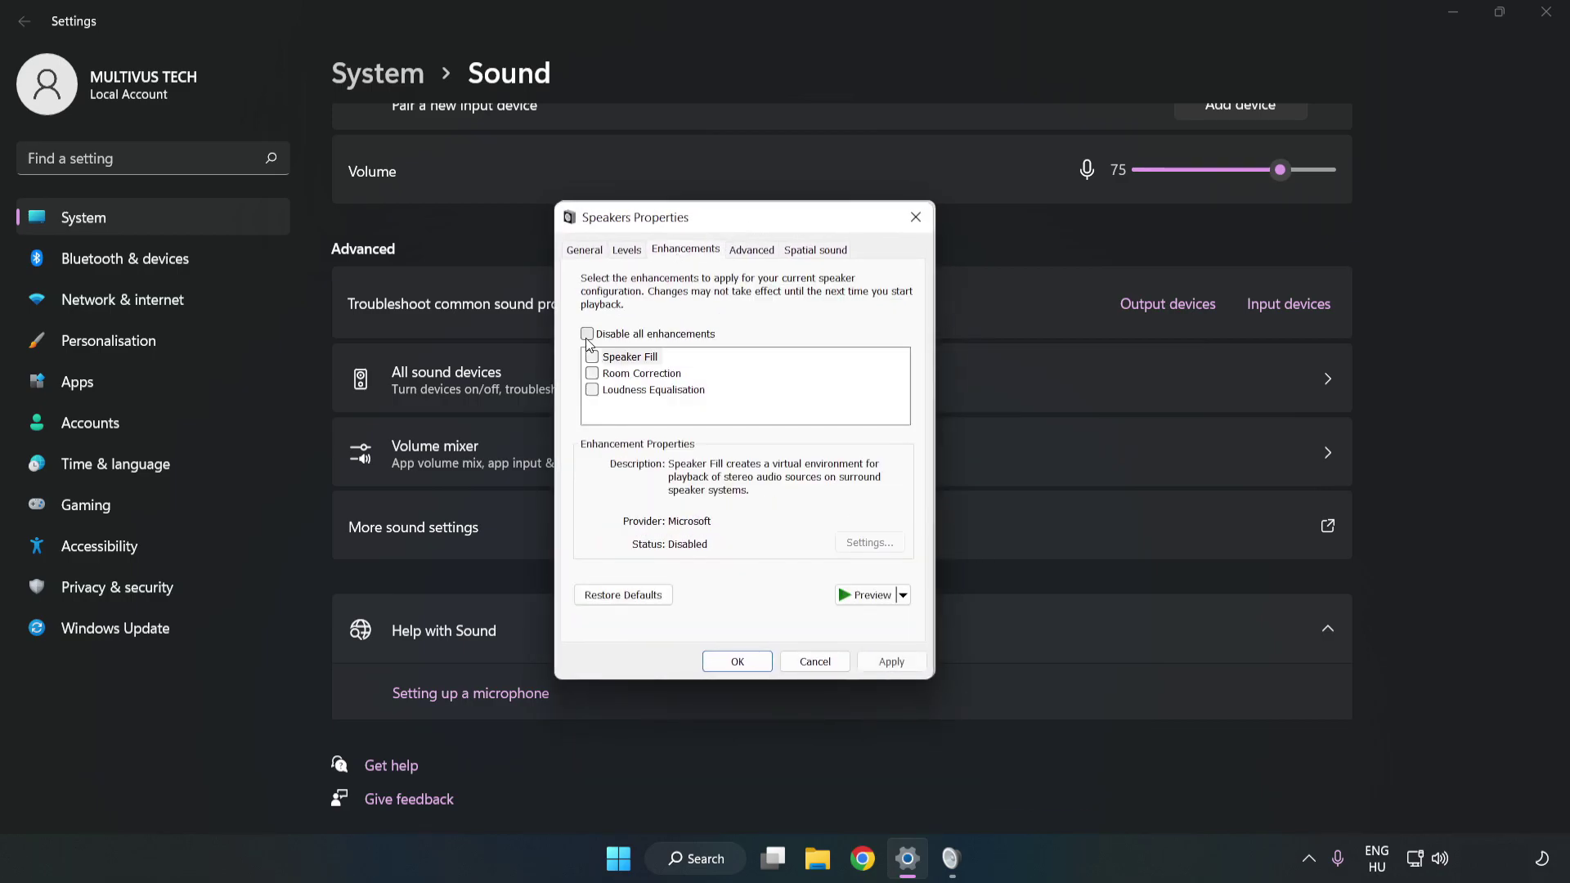
{"action": "left_click", "coordinate": [587, 334]}
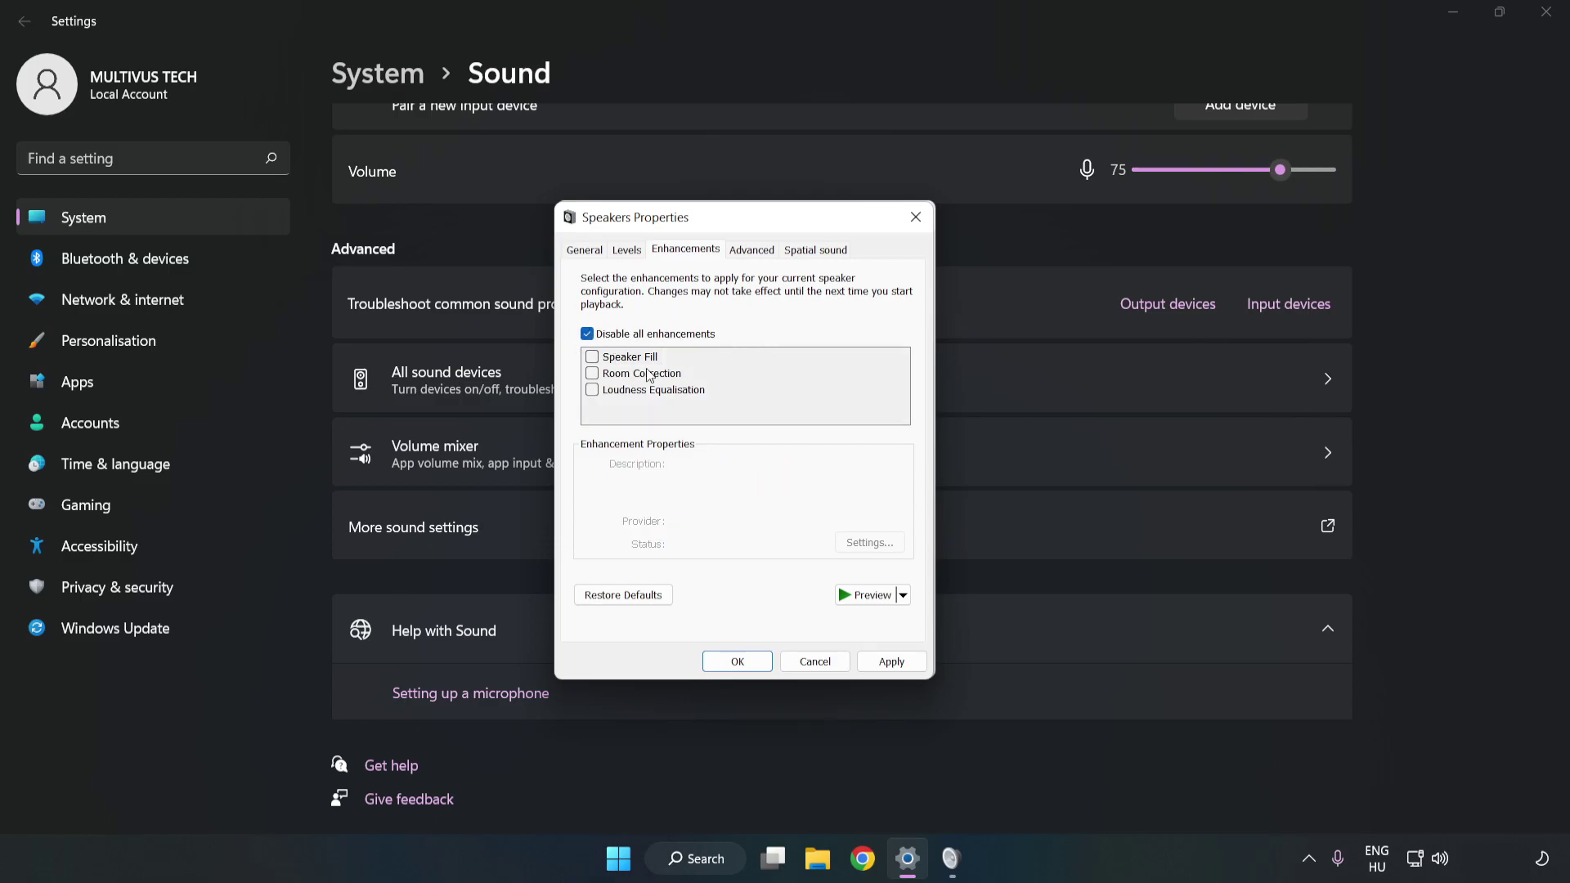
Step: Set the default format to 16 bit, 48000 Hz (DVD Quality), apply it and close
{"action": "left_click", "coordinate": [753, 258]}
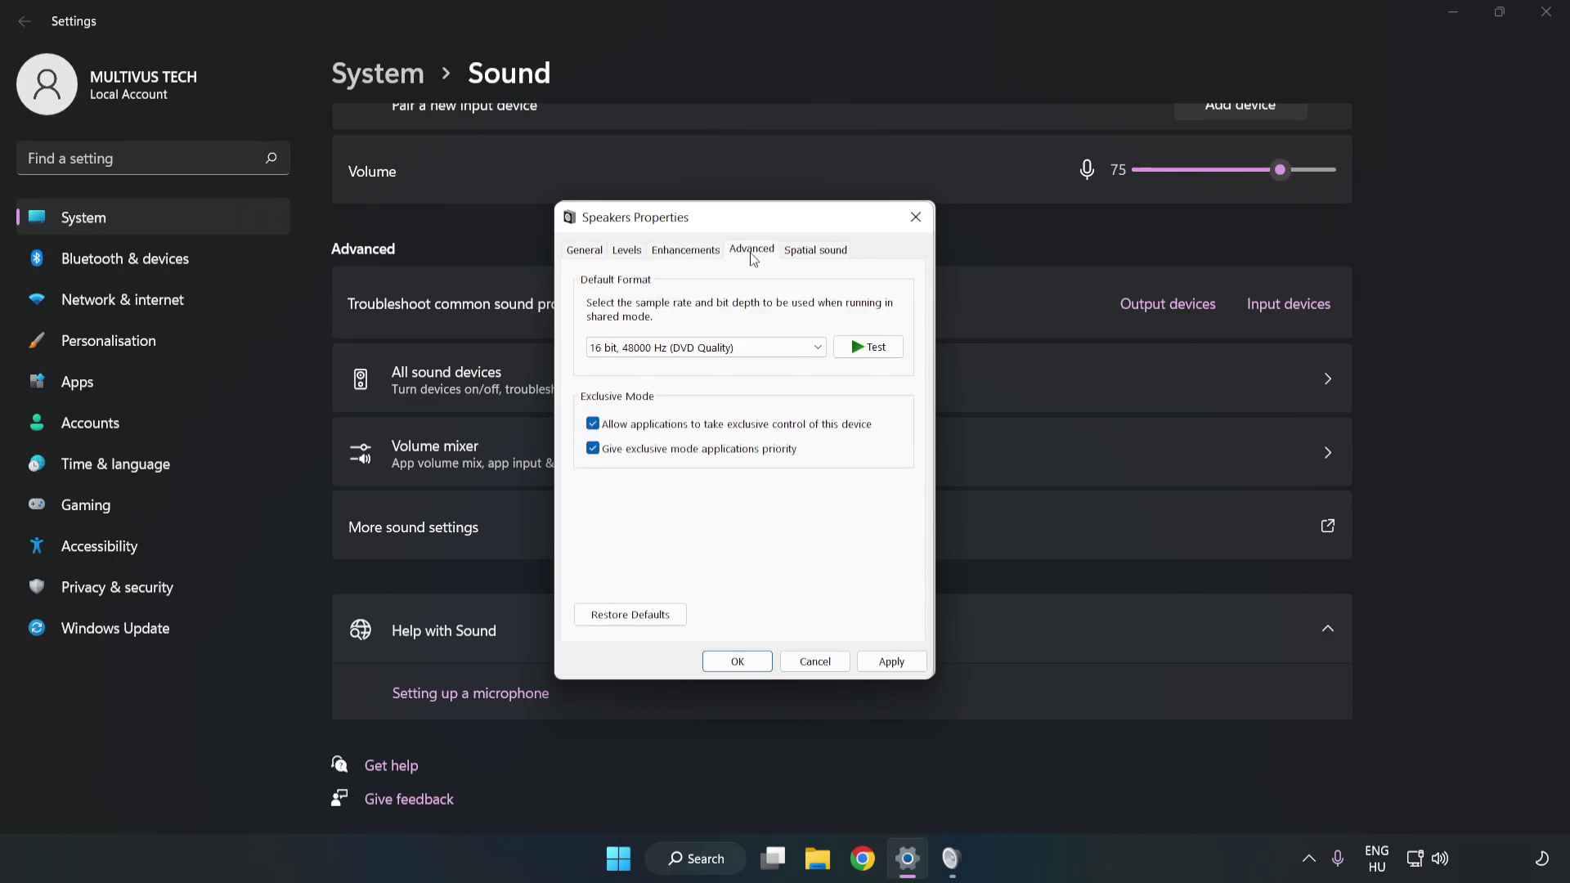
{"action": "left_click", "coordinate": [754, 350]}
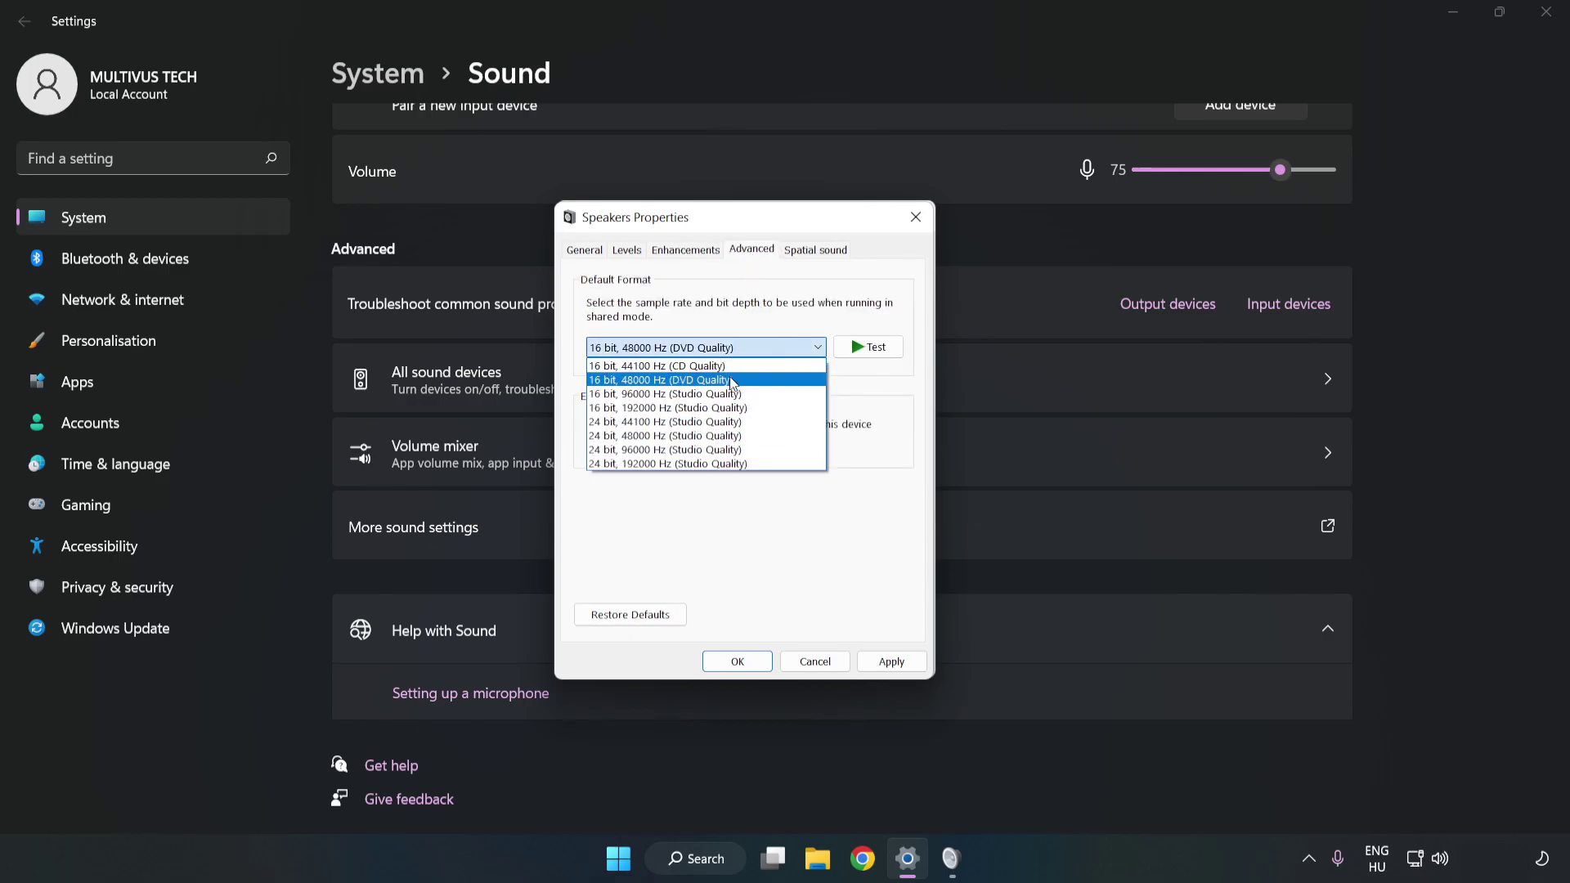
{"action": "left_click", "coordinate": [733, 380]}
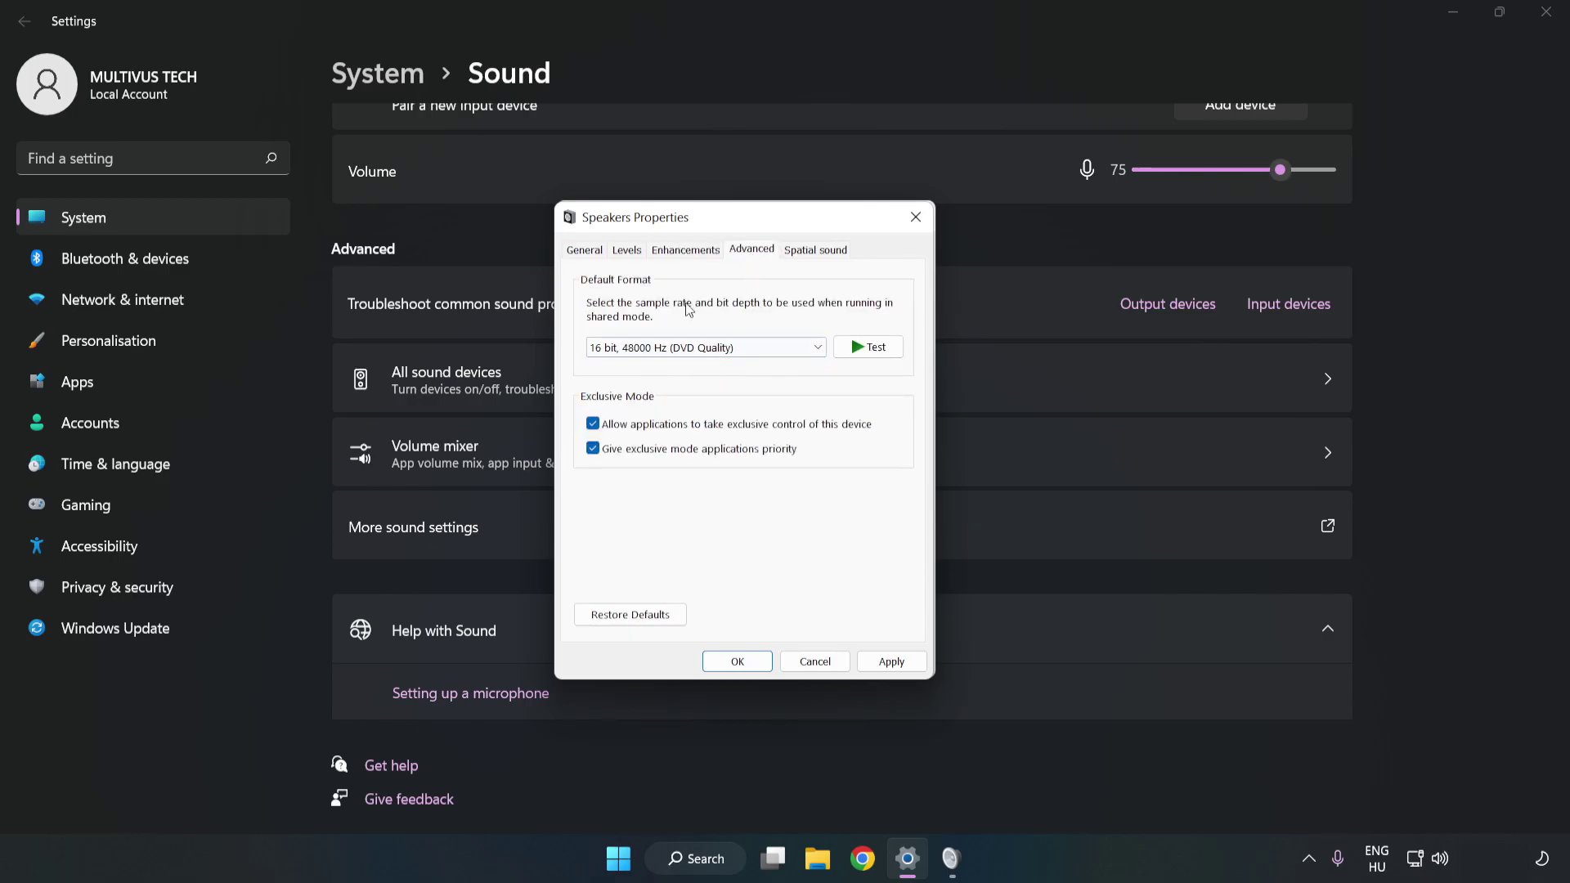
{"action": "left_click", "coordinate": [893, 663]}
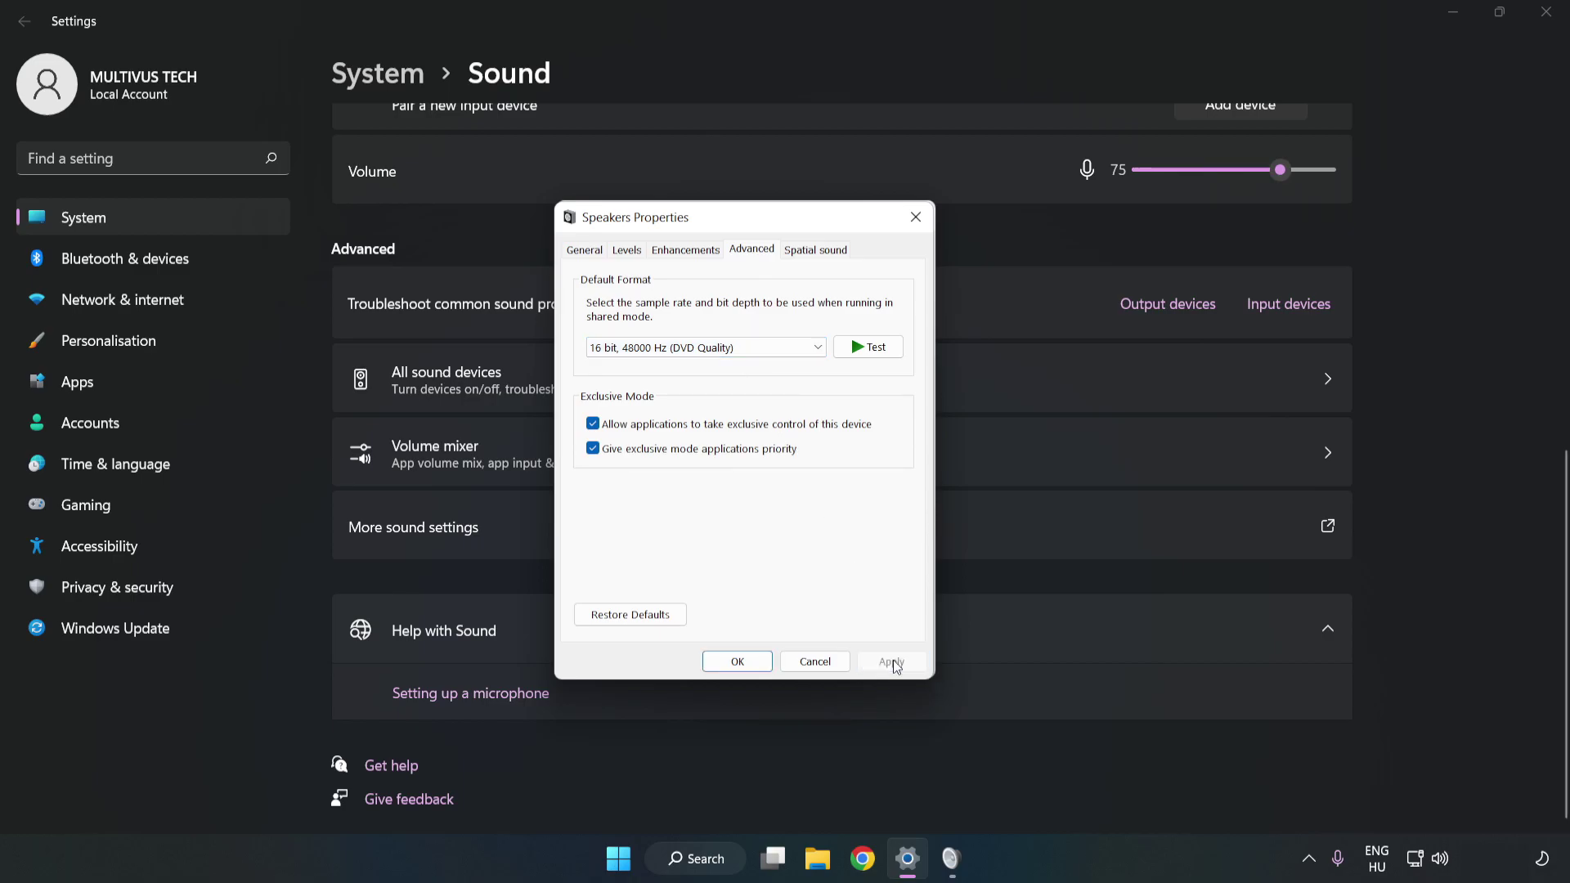
{"action": "left_click", "coordinate": [738, 661]}
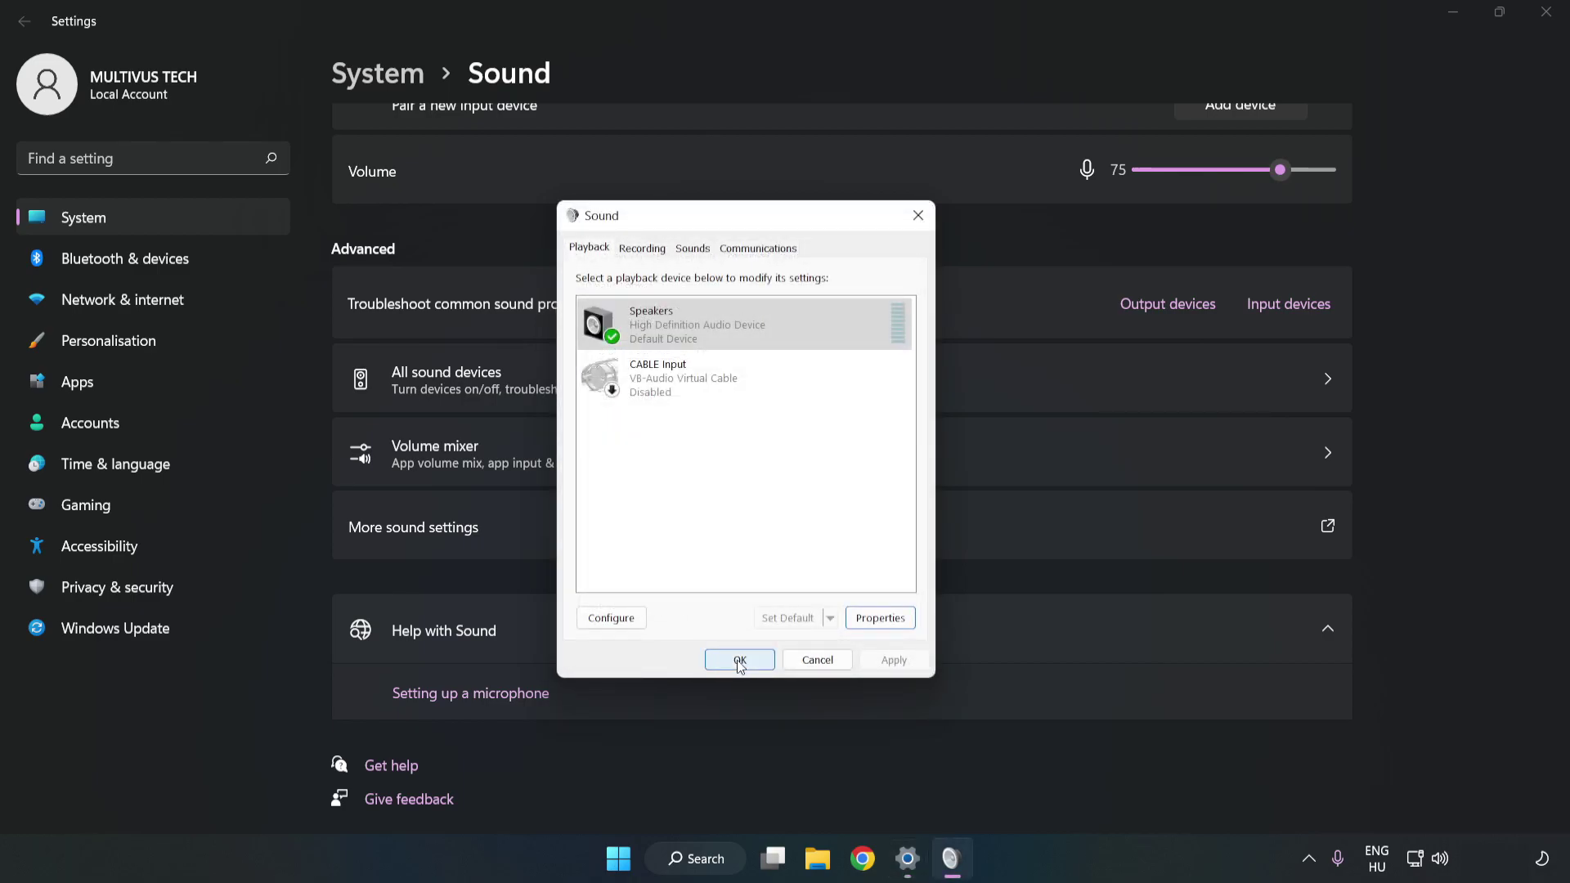
Step: Close the Sound dialog and Settings, then bring up the Start menu's restart option
{"action": "left_click", "coordinate": [738, 659]}
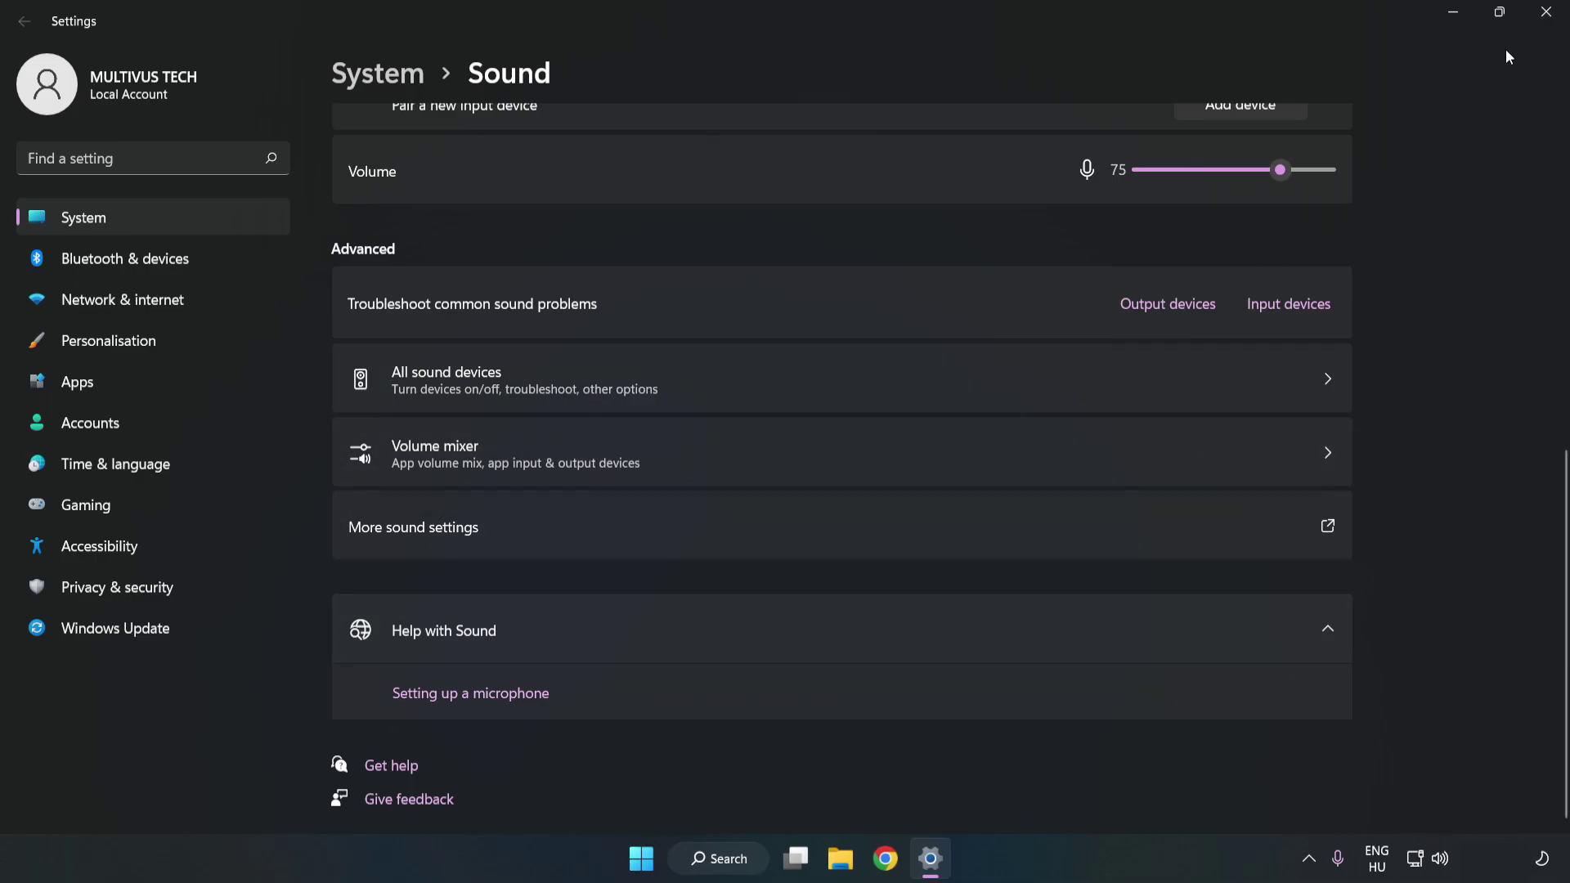
{"action": "left_click", "coordinate": [1544, 13]}
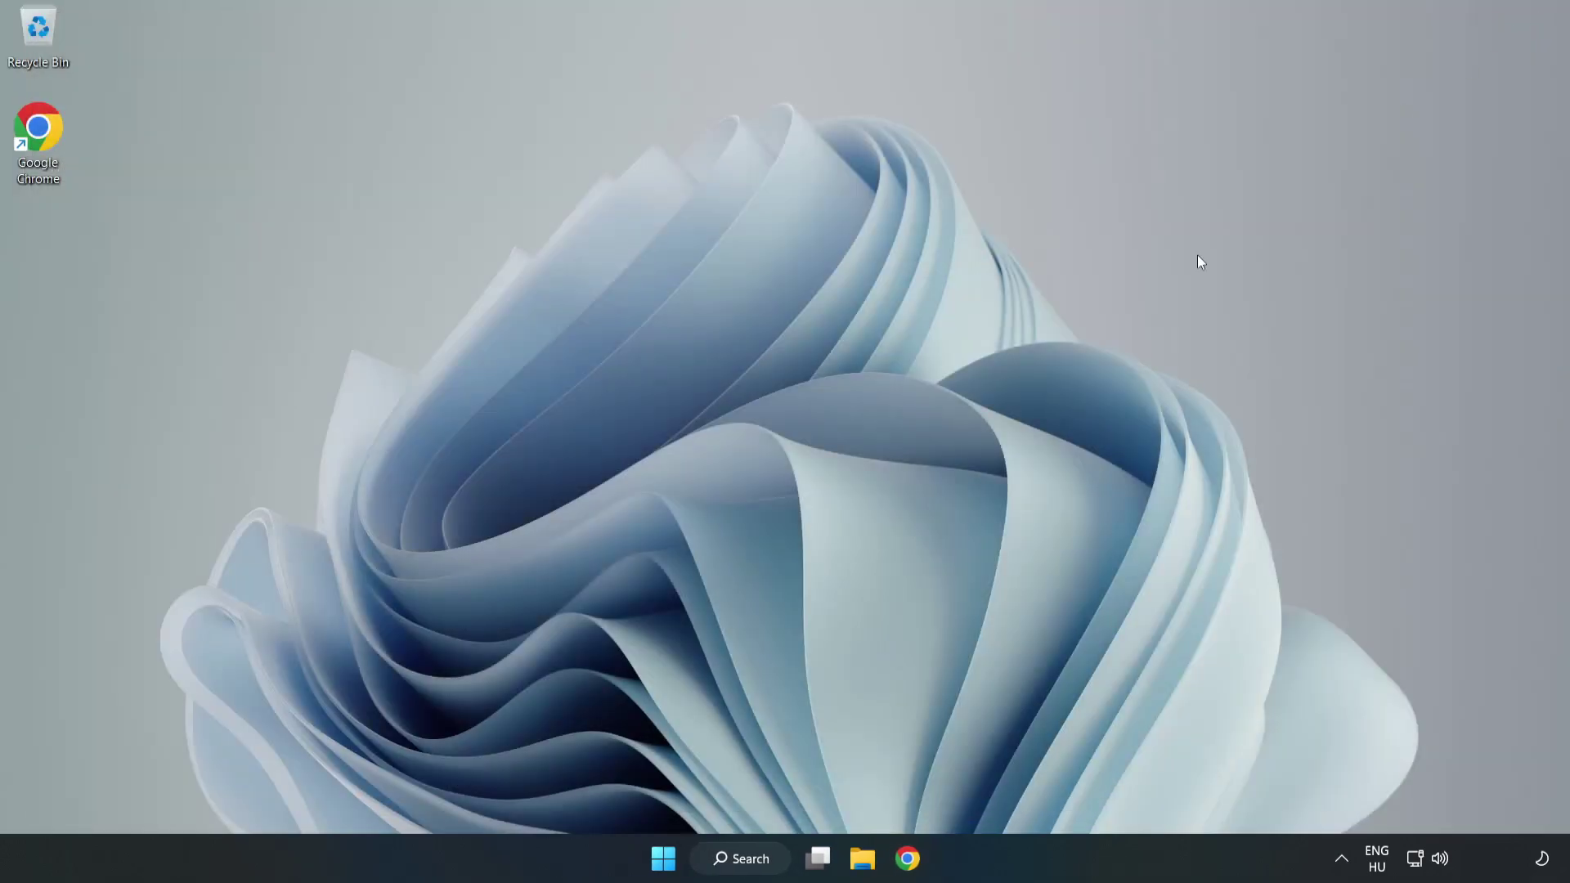
{"action": "left_click", "coordinate": [663, 858]}
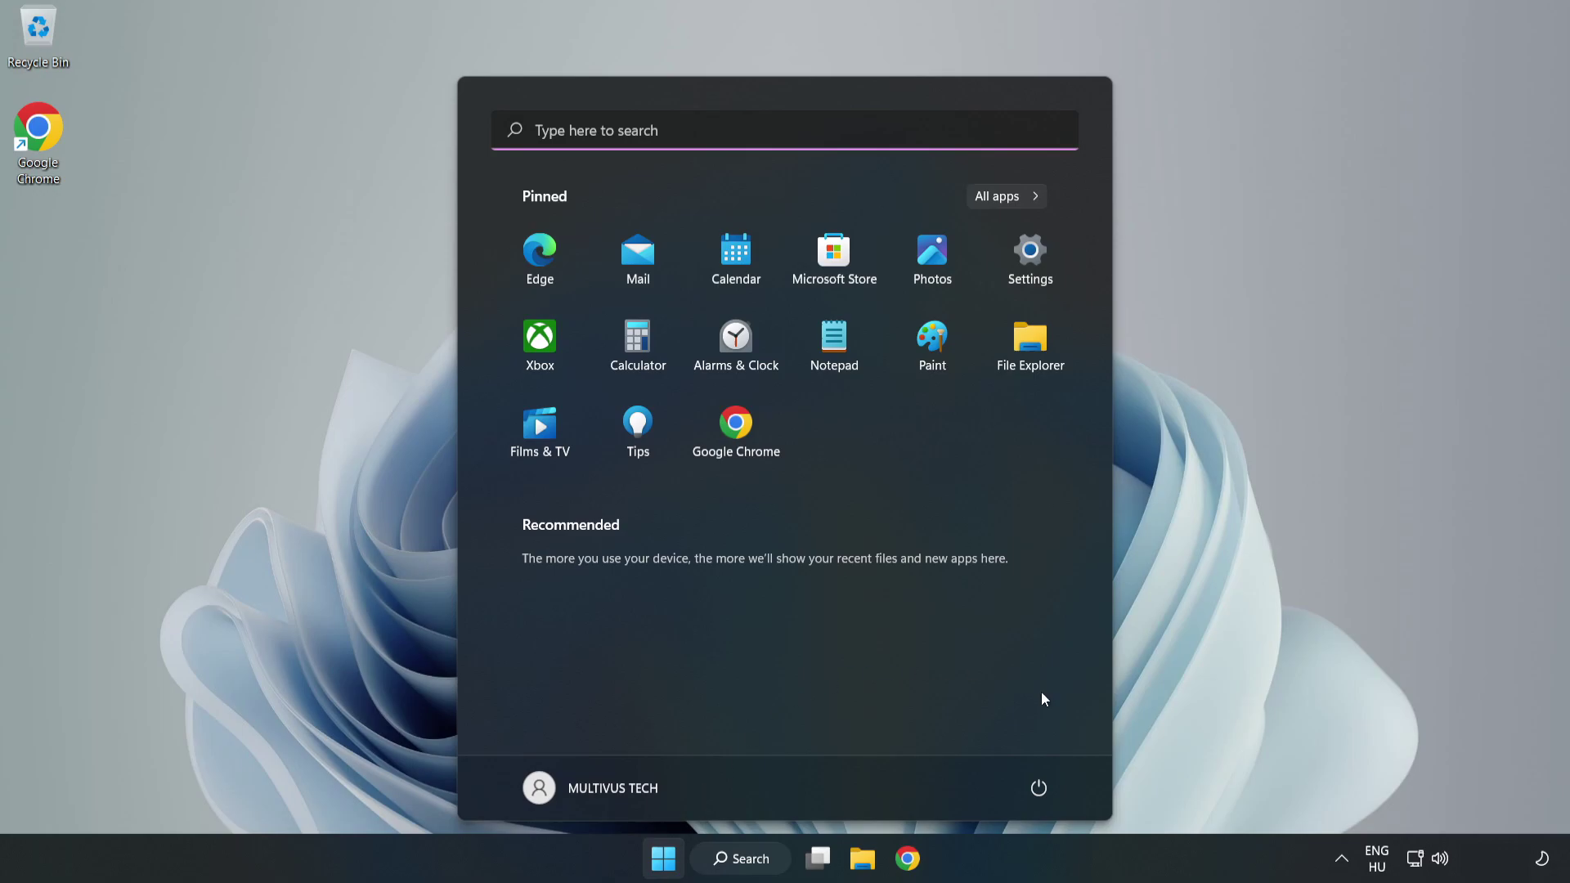
{"action": "left_click", "coordinate": [1047, 793]}
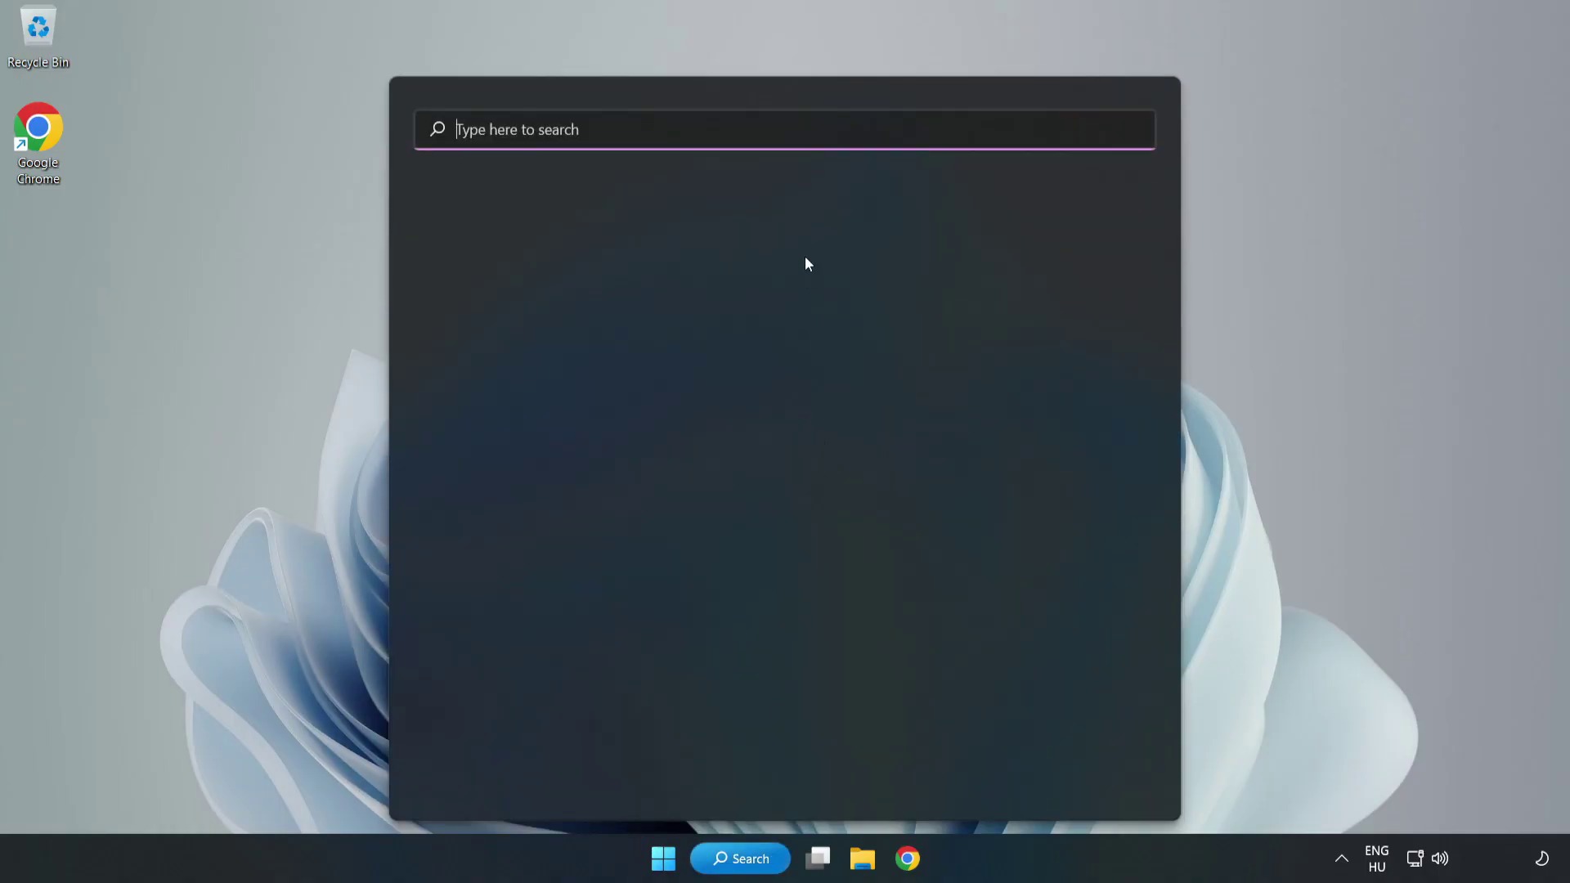
Step: Search for Device Manager, open it, and move its window to the screen centre
{"action": "type", "text": "device"}
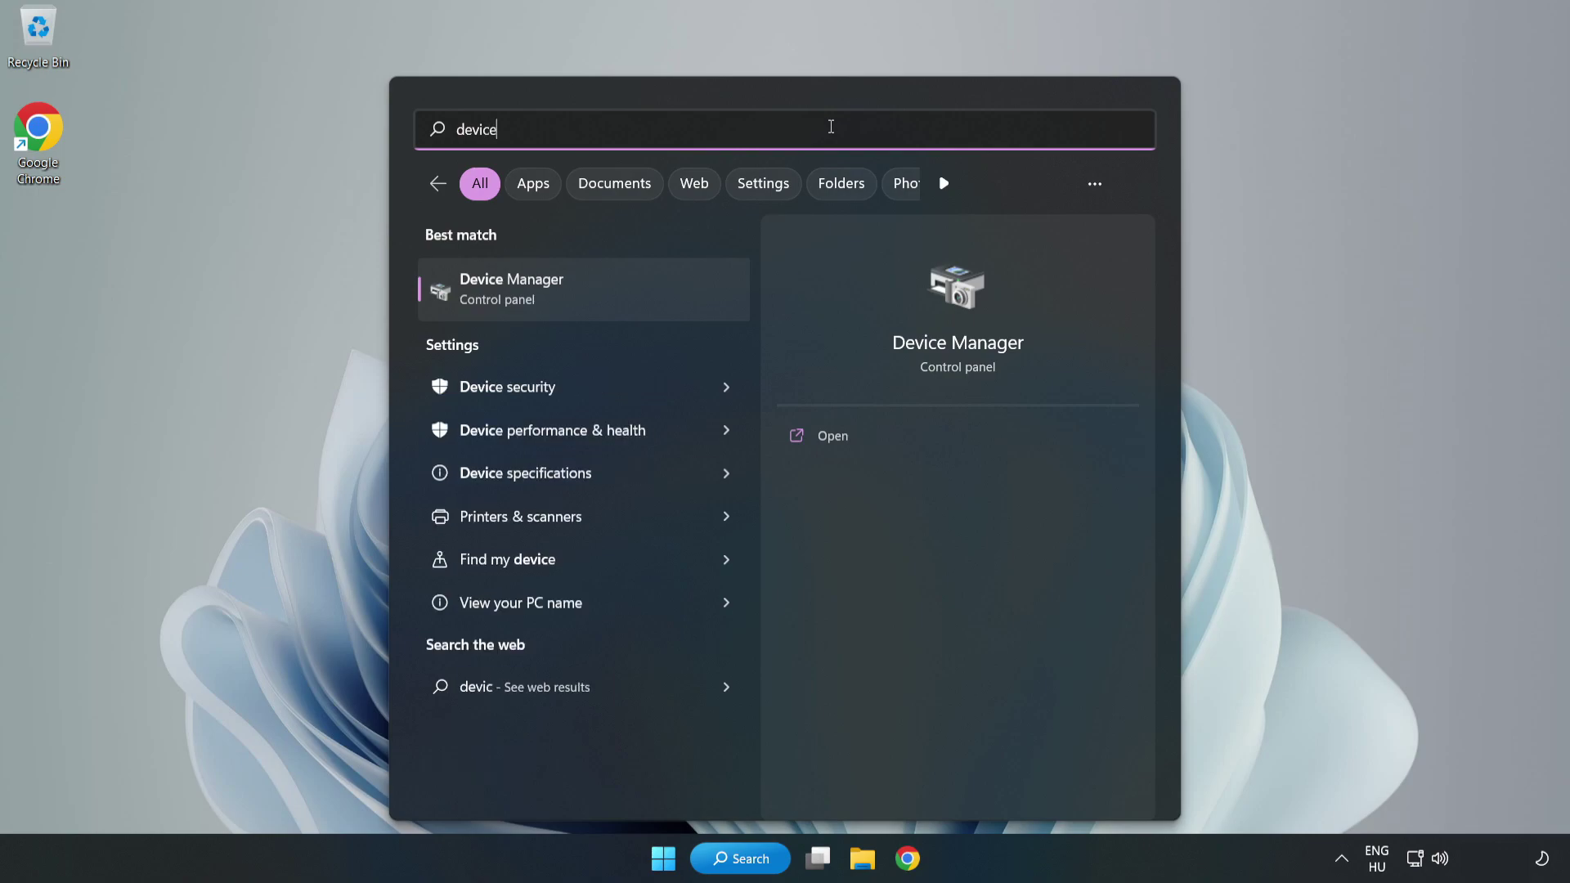
{"action": "type", "text": " magager"}
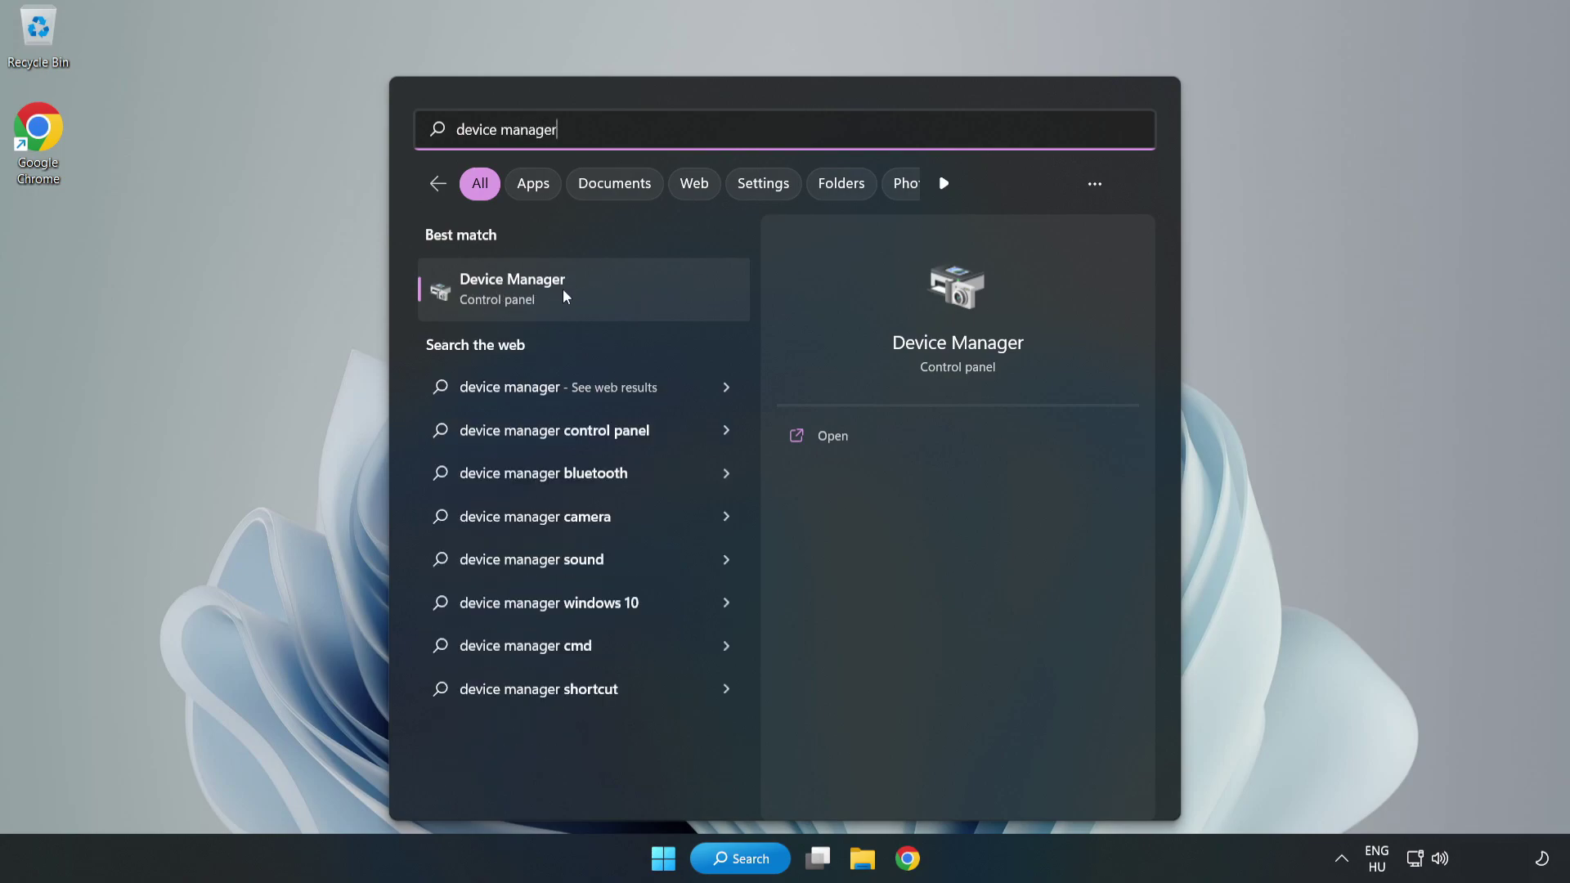
{"action": "left_click", "coordinate": [610, 295]}
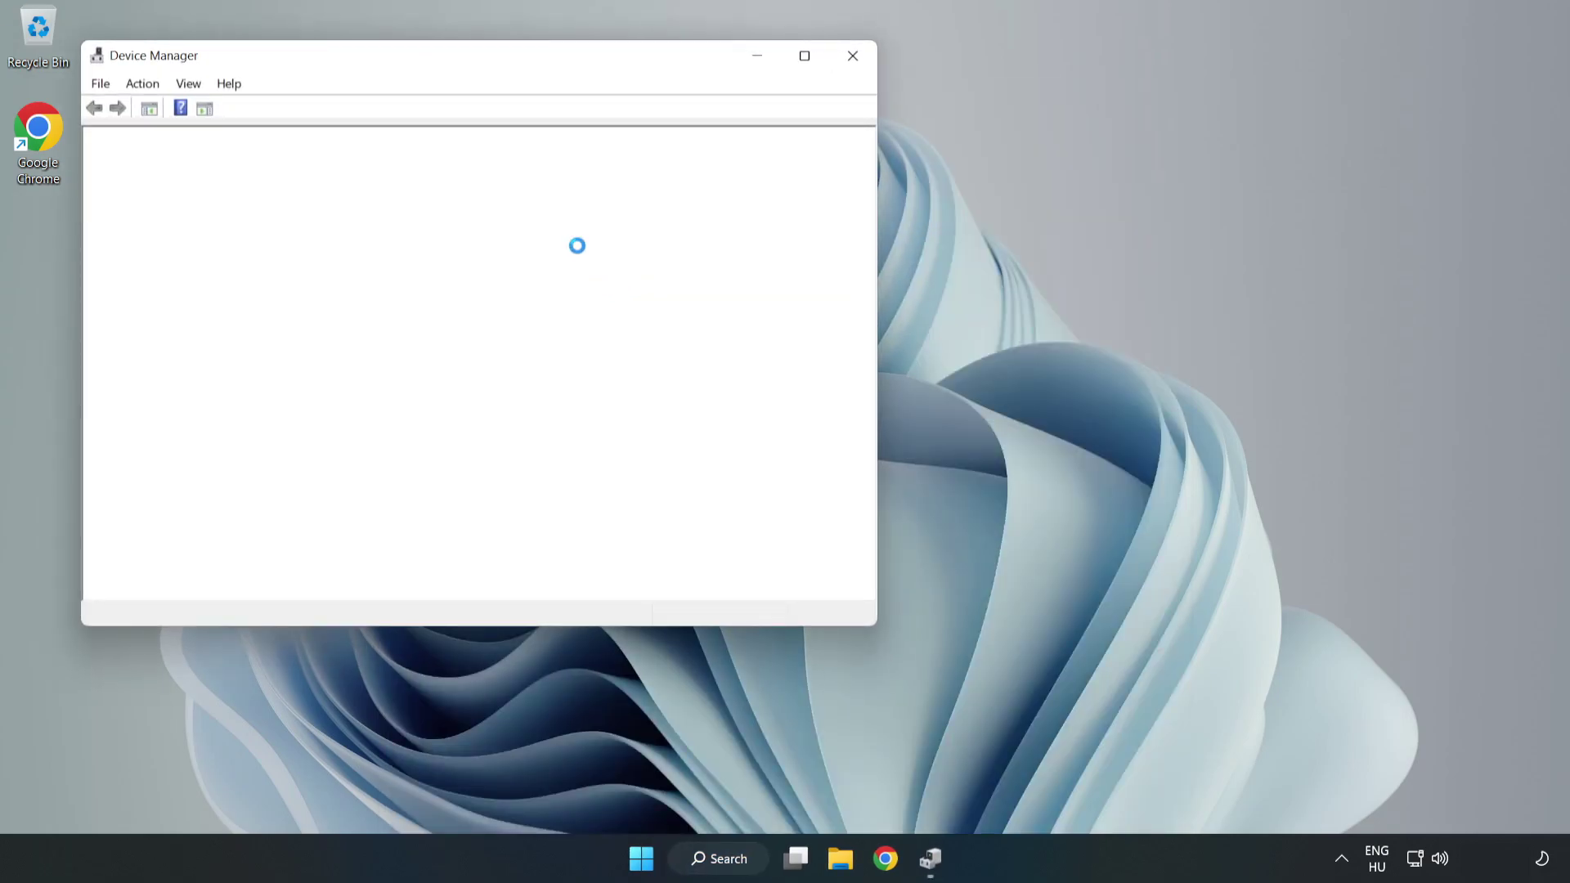
{"action": "left_click_drag", "start_coordinate": [437, 61], "coordinate": [708, 124]}
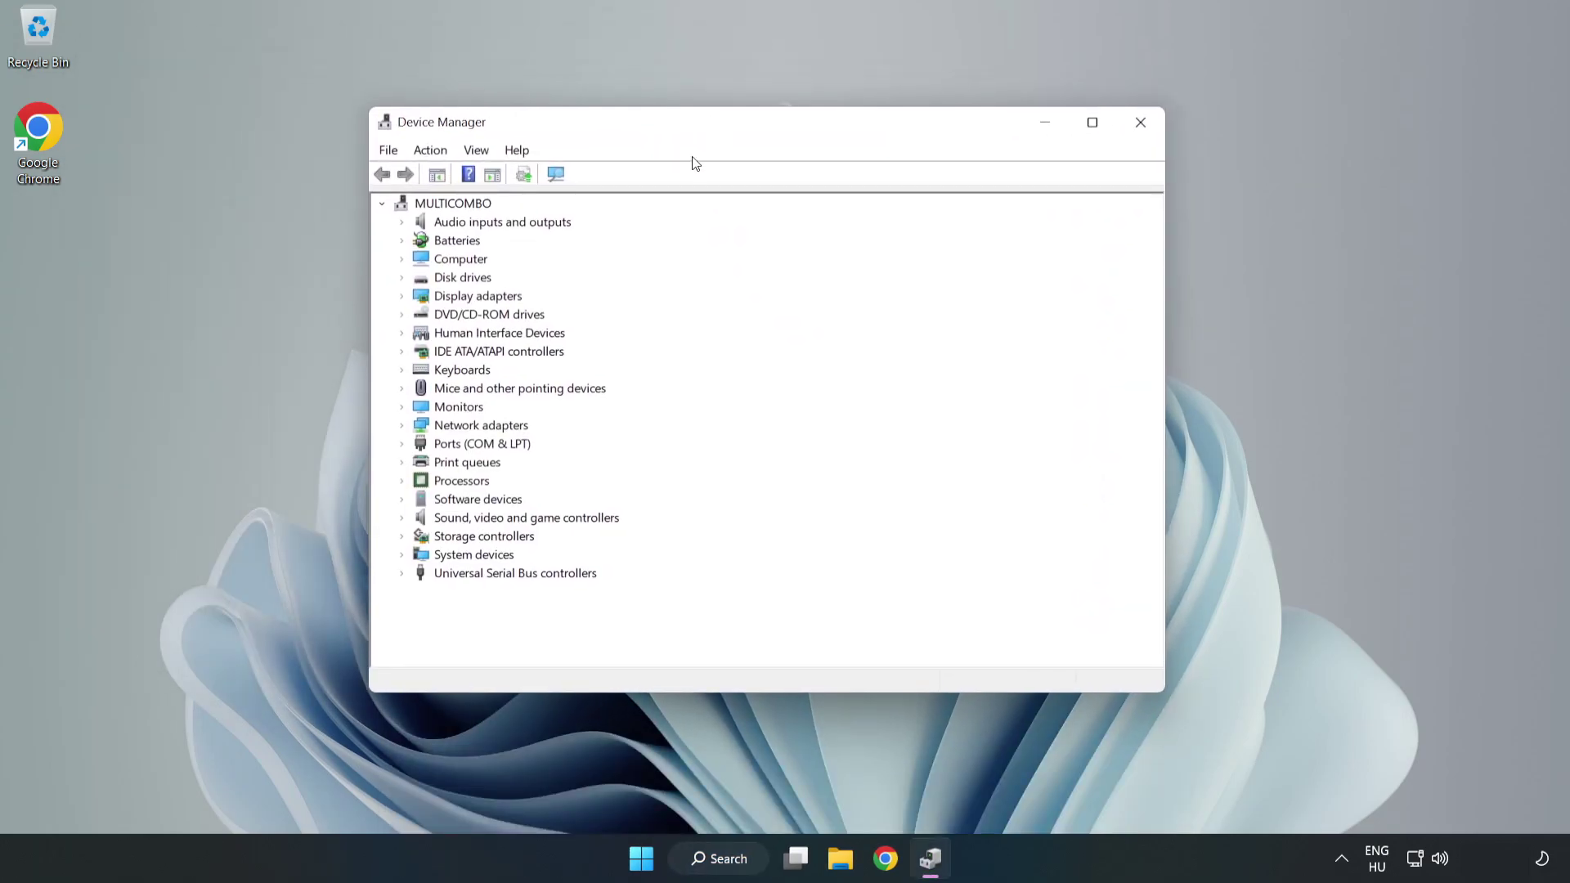
Step: Expand Sound, video and game controllers and right-click High Definition Audio Device
{"action": "left_click", "coordinate": [445, 524]}
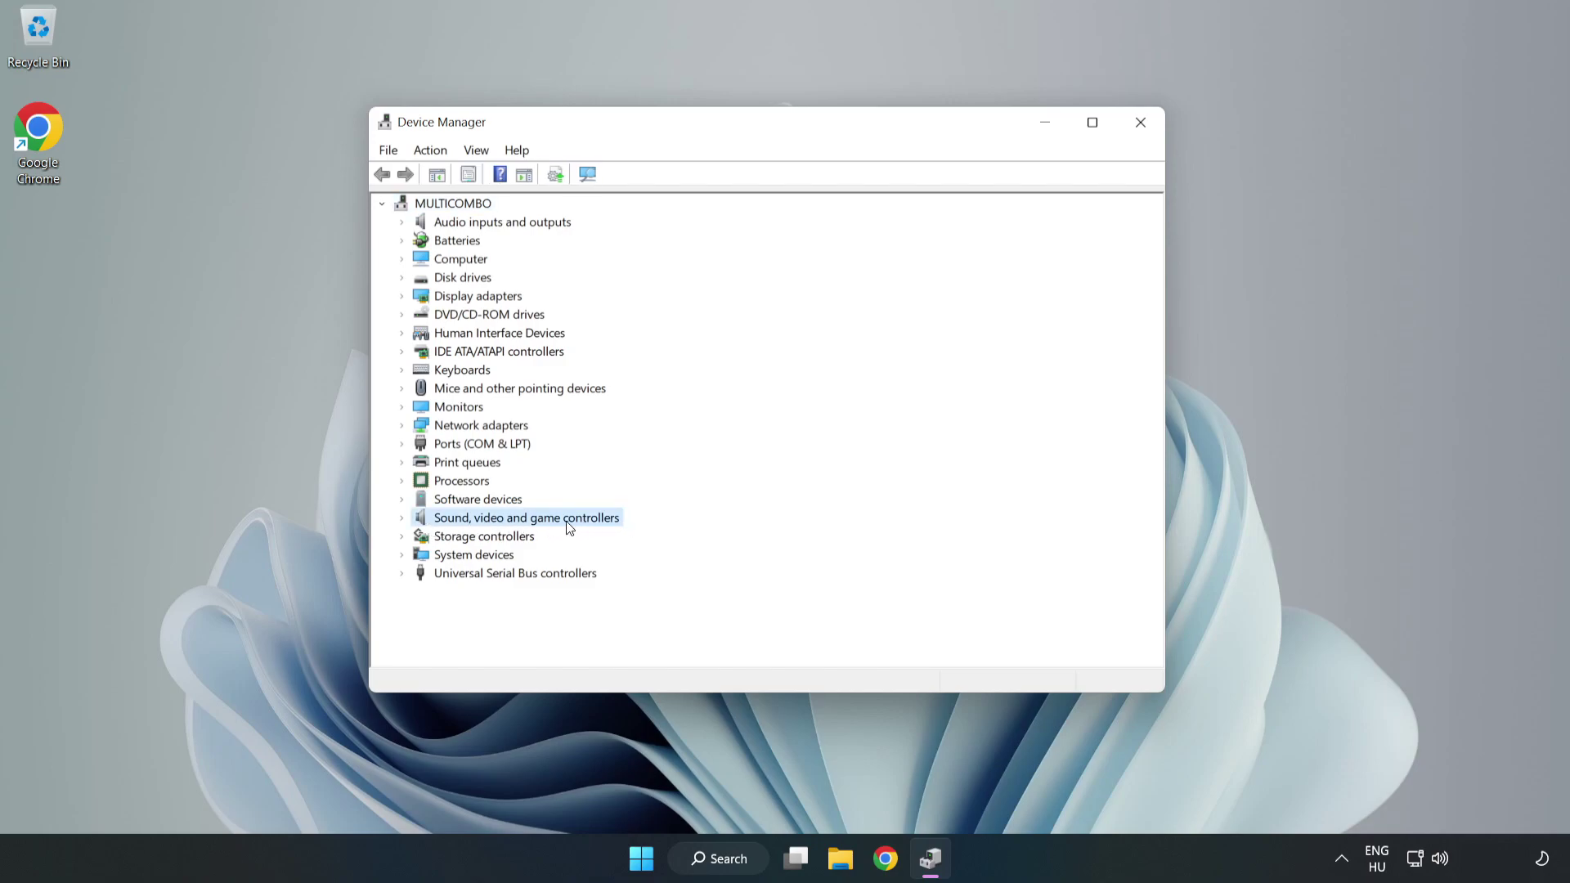
{"action": "left_click", "coordinate": [402, 518]}
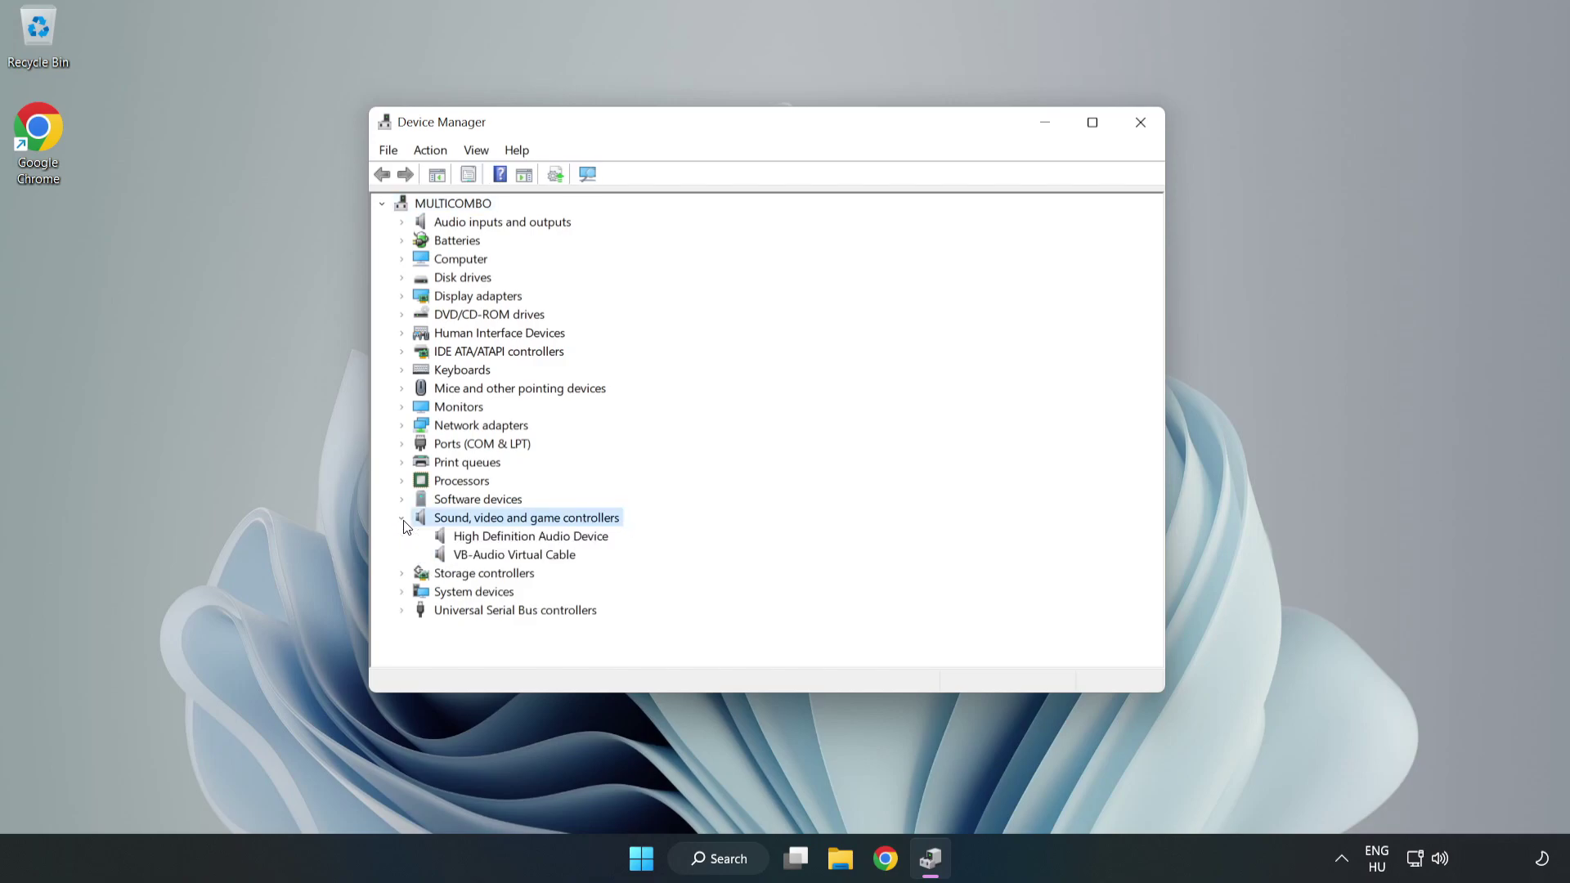
{"action": "left_click", "coordinate": [482, 538]}
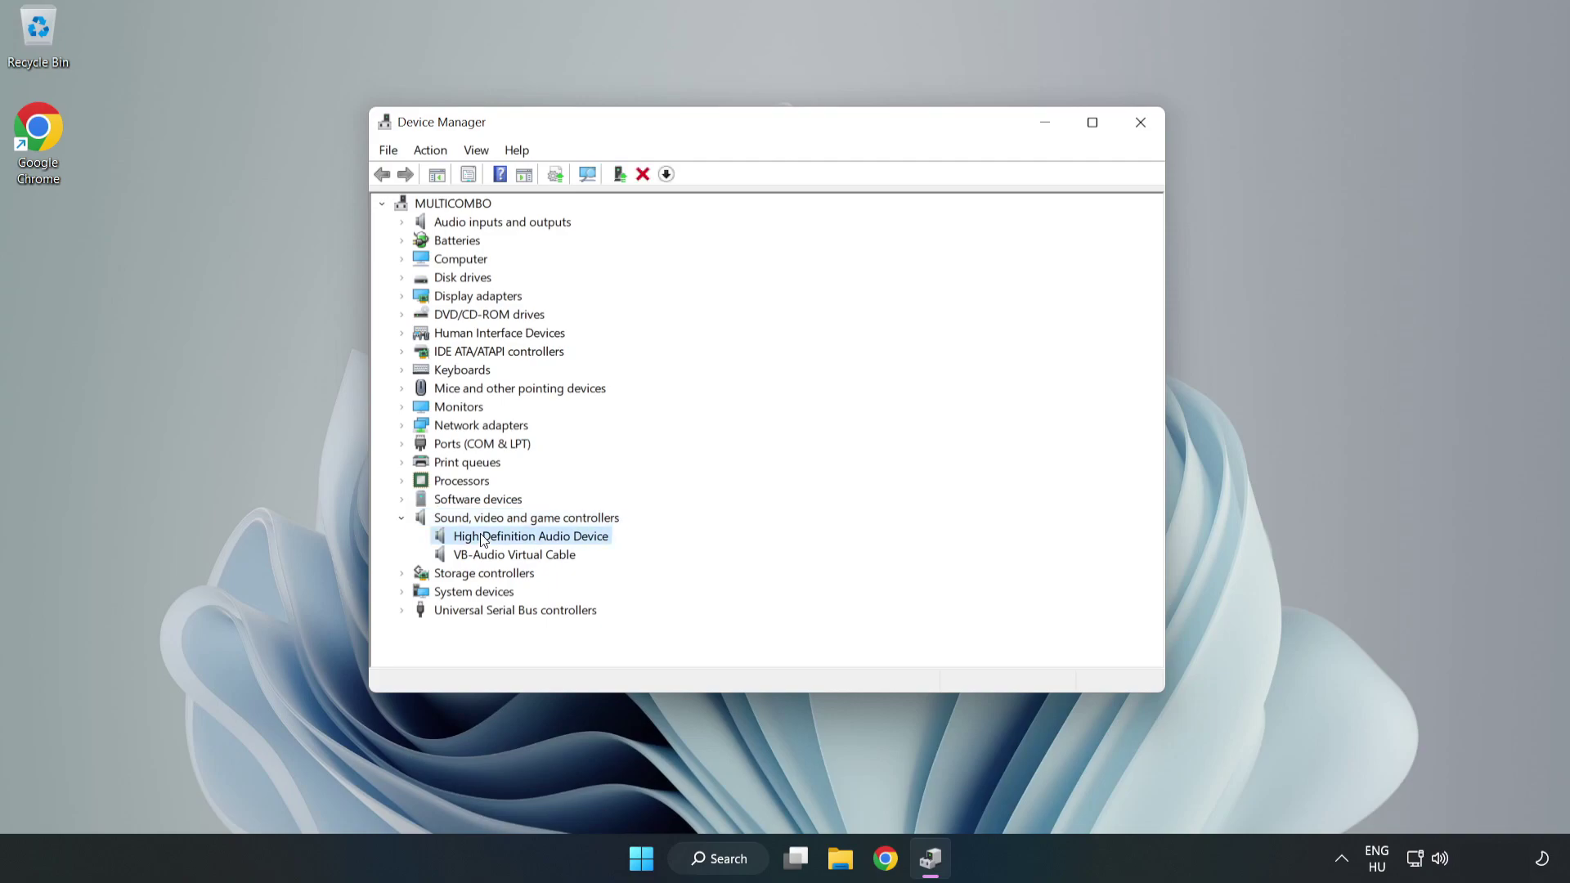
{"action": "right_click", "coordinate": [581, 538]}
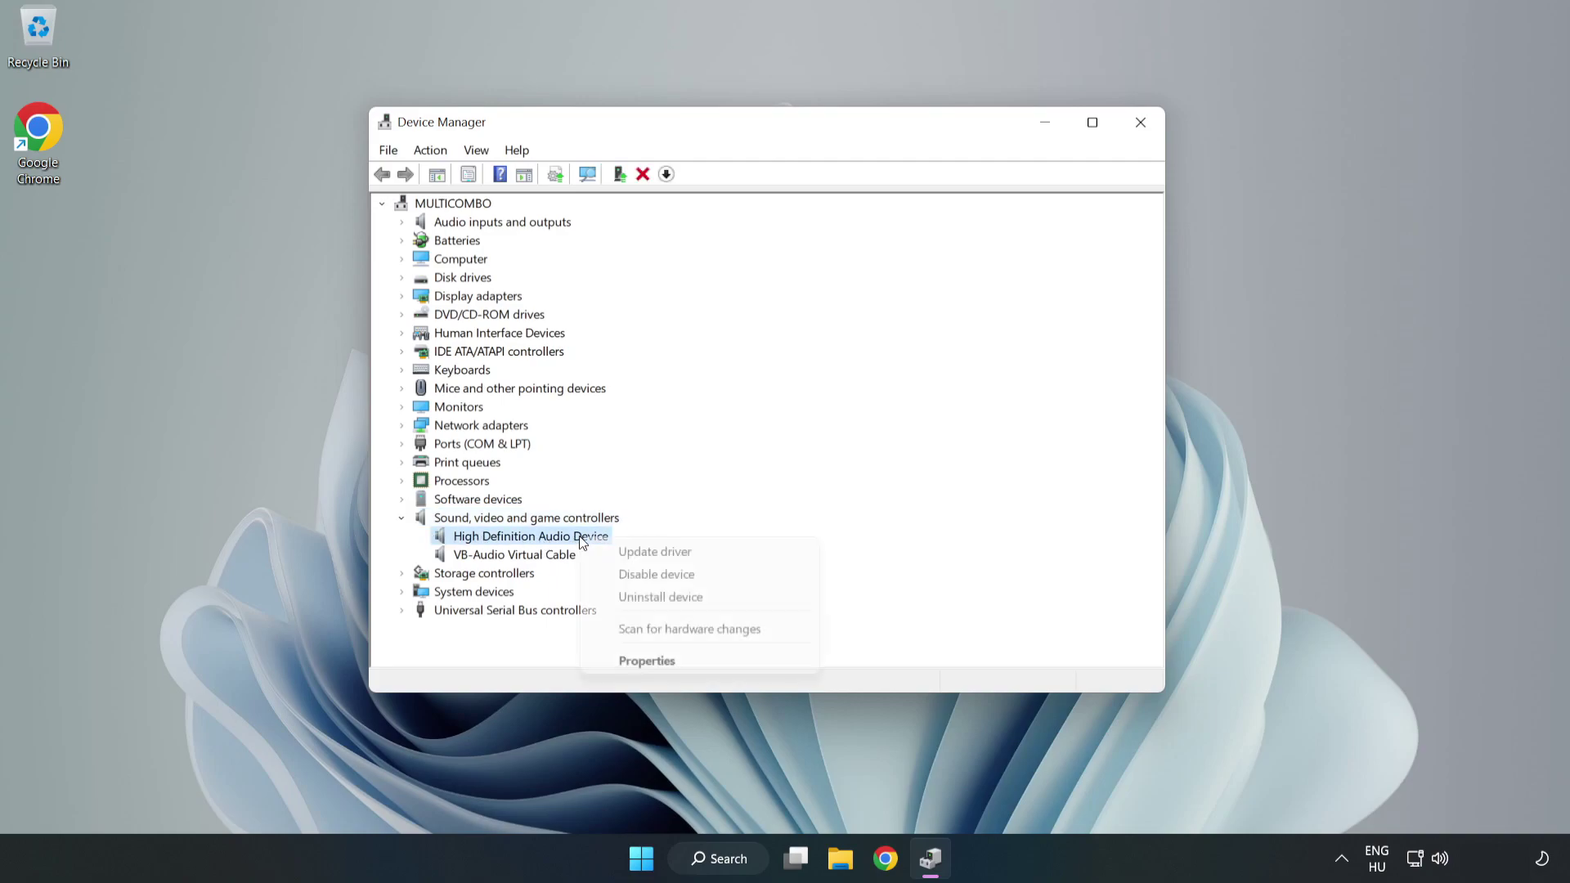
Step: Update the driver by picking High Definition Audio Device from local drivers, accepting the warning
{"action": "left_click", "coordinate": [715, 556]}
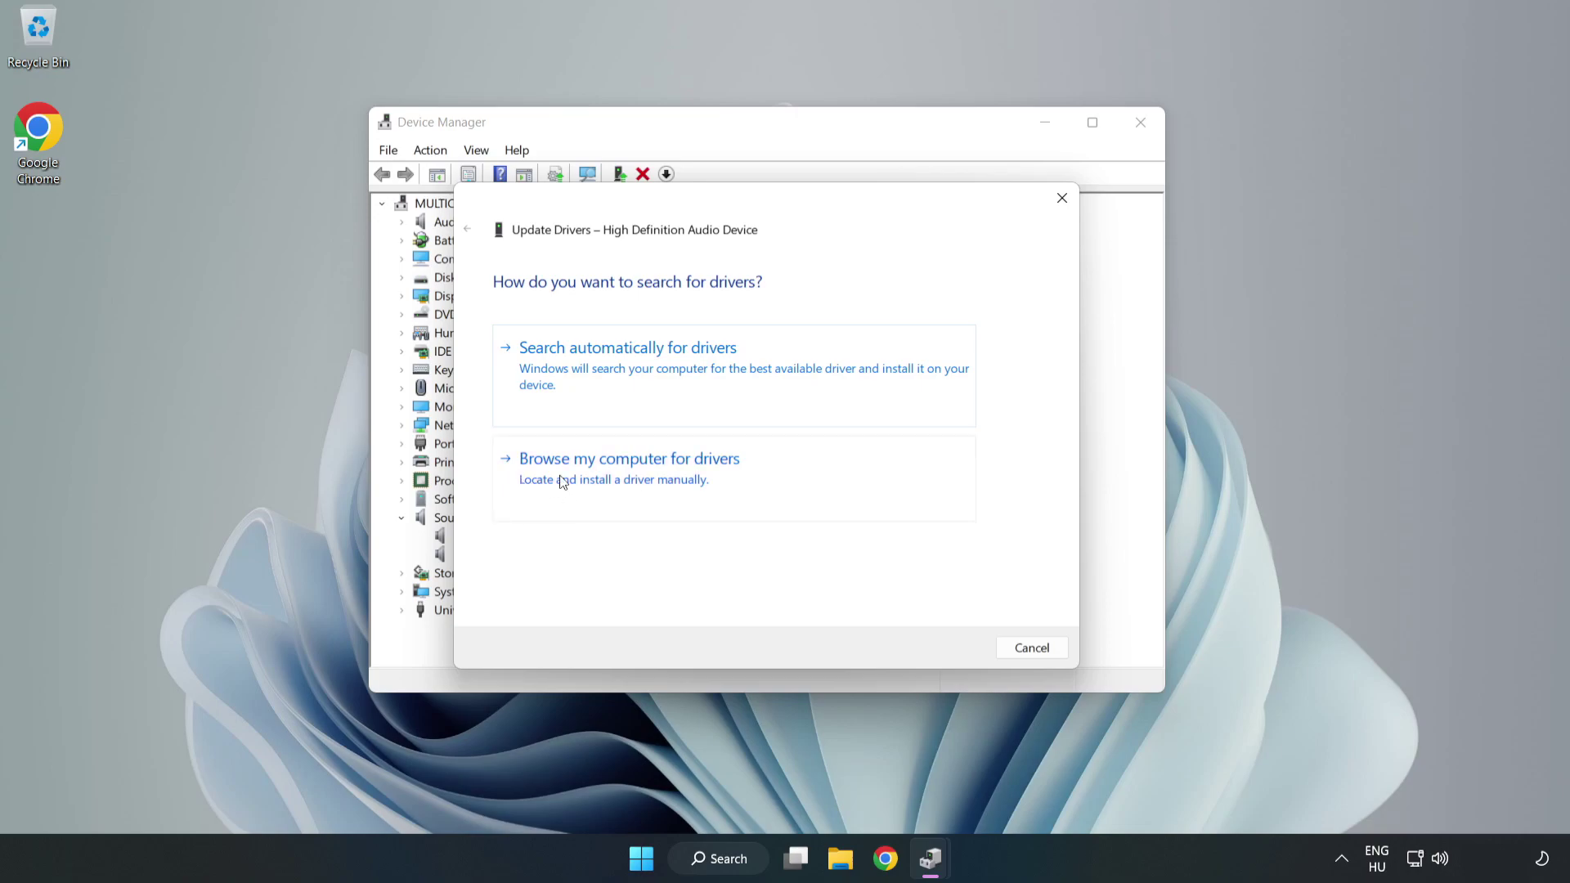
{"action": "left_click", "coordinate": [686, 480]}
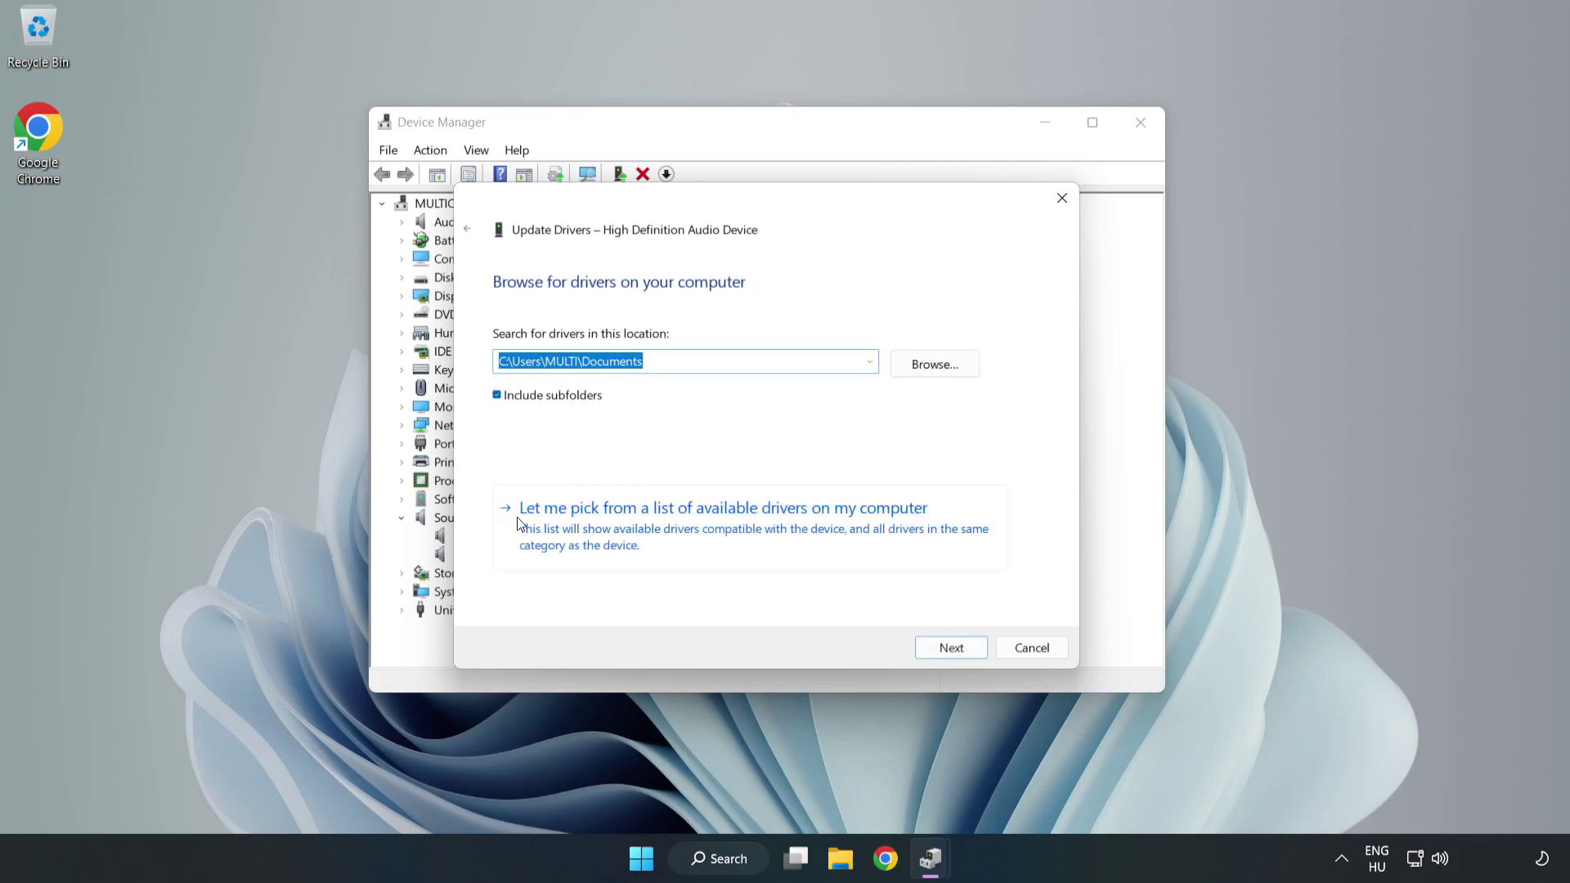
{"action": "left_click", "coordinate": [818, 538]}
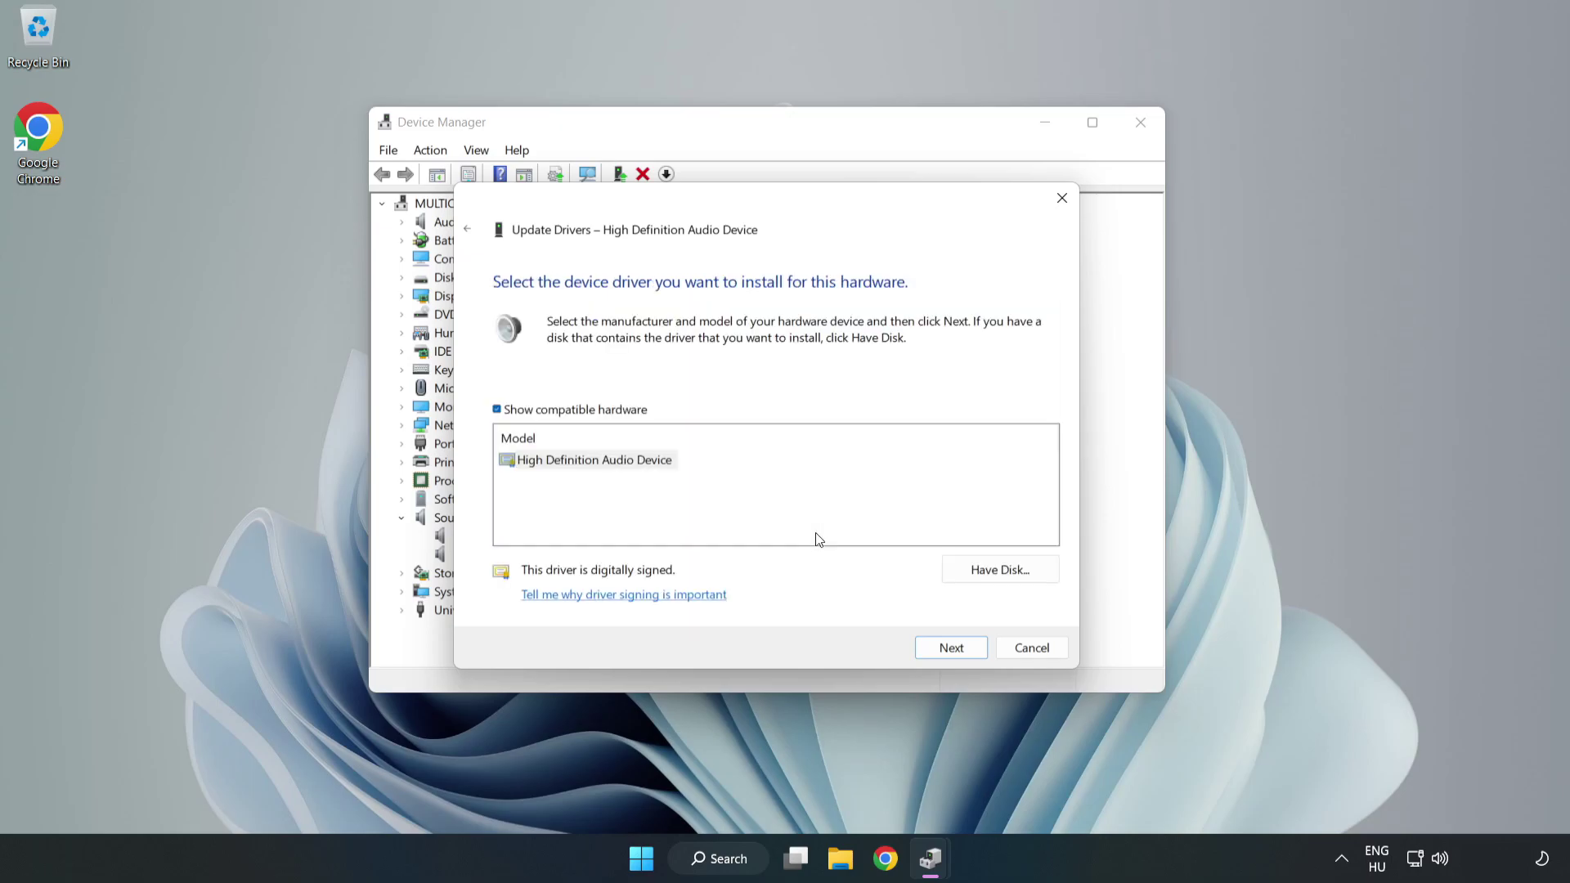
{"action": "left_click", "coordinate": [526, 466]}
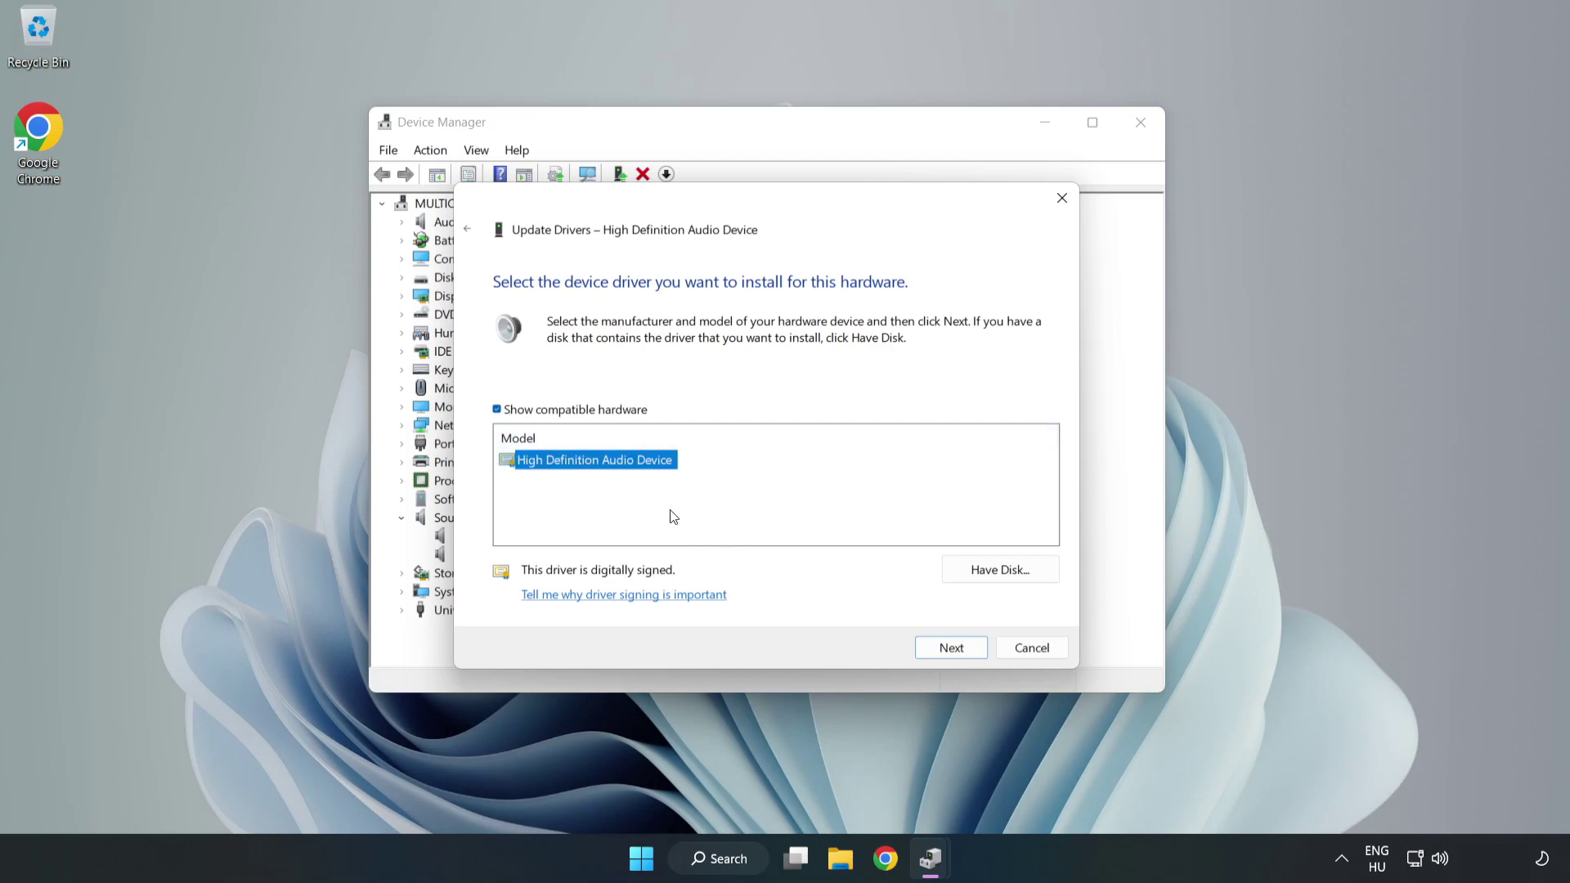
{"action": "left_click", "coordinate": [952, 650]}
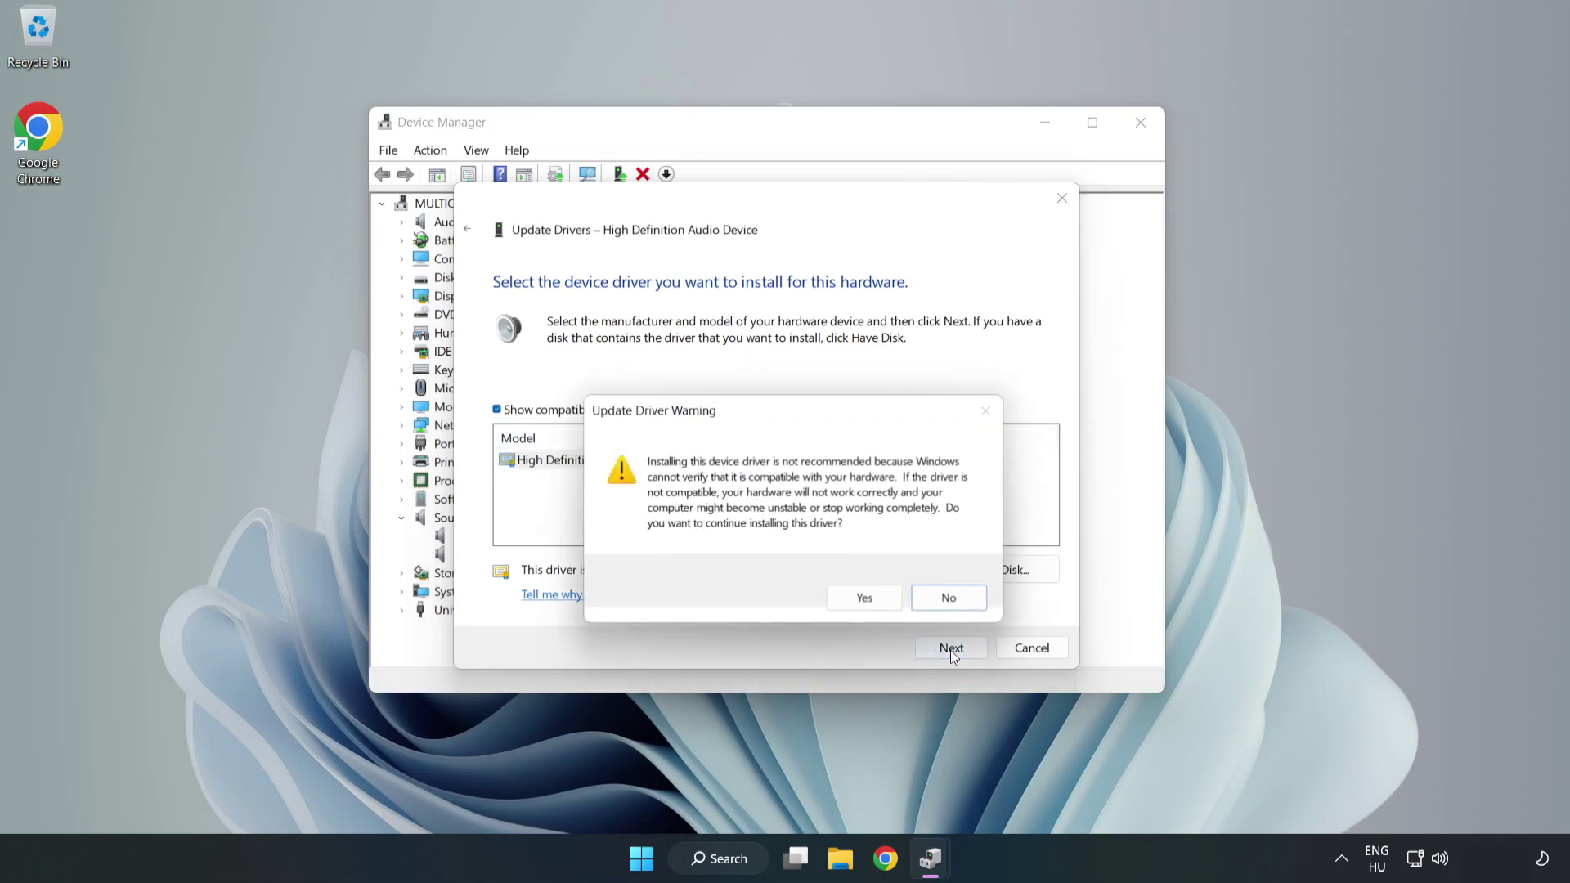
{"action": "left_click", "coordinate": [870, 602]}
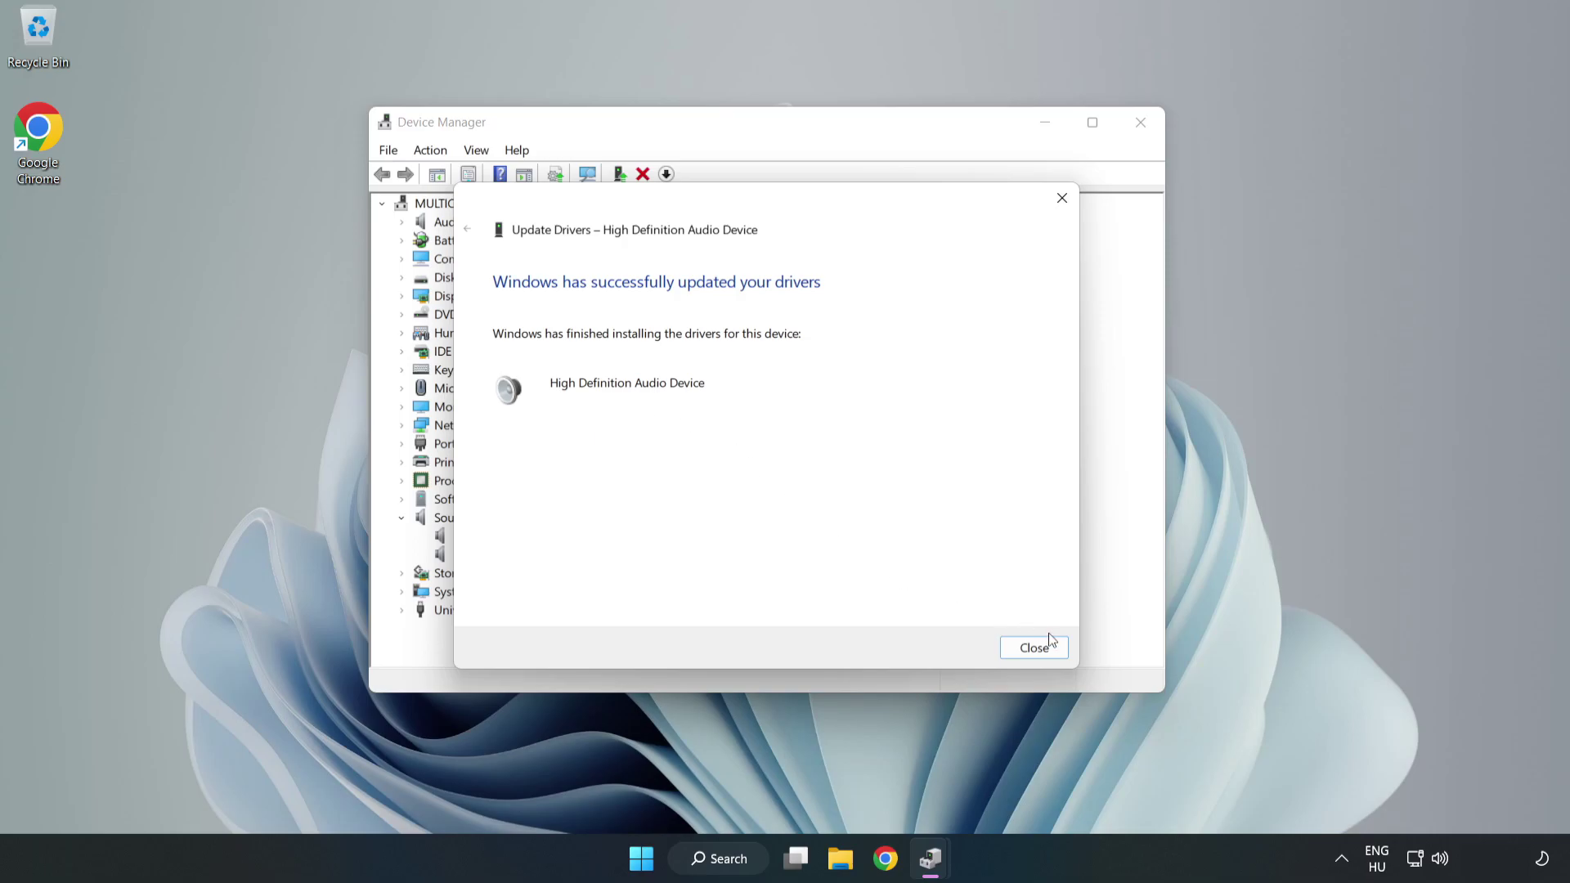
{"action": "left_click", "coordinate": [1034, 648]}
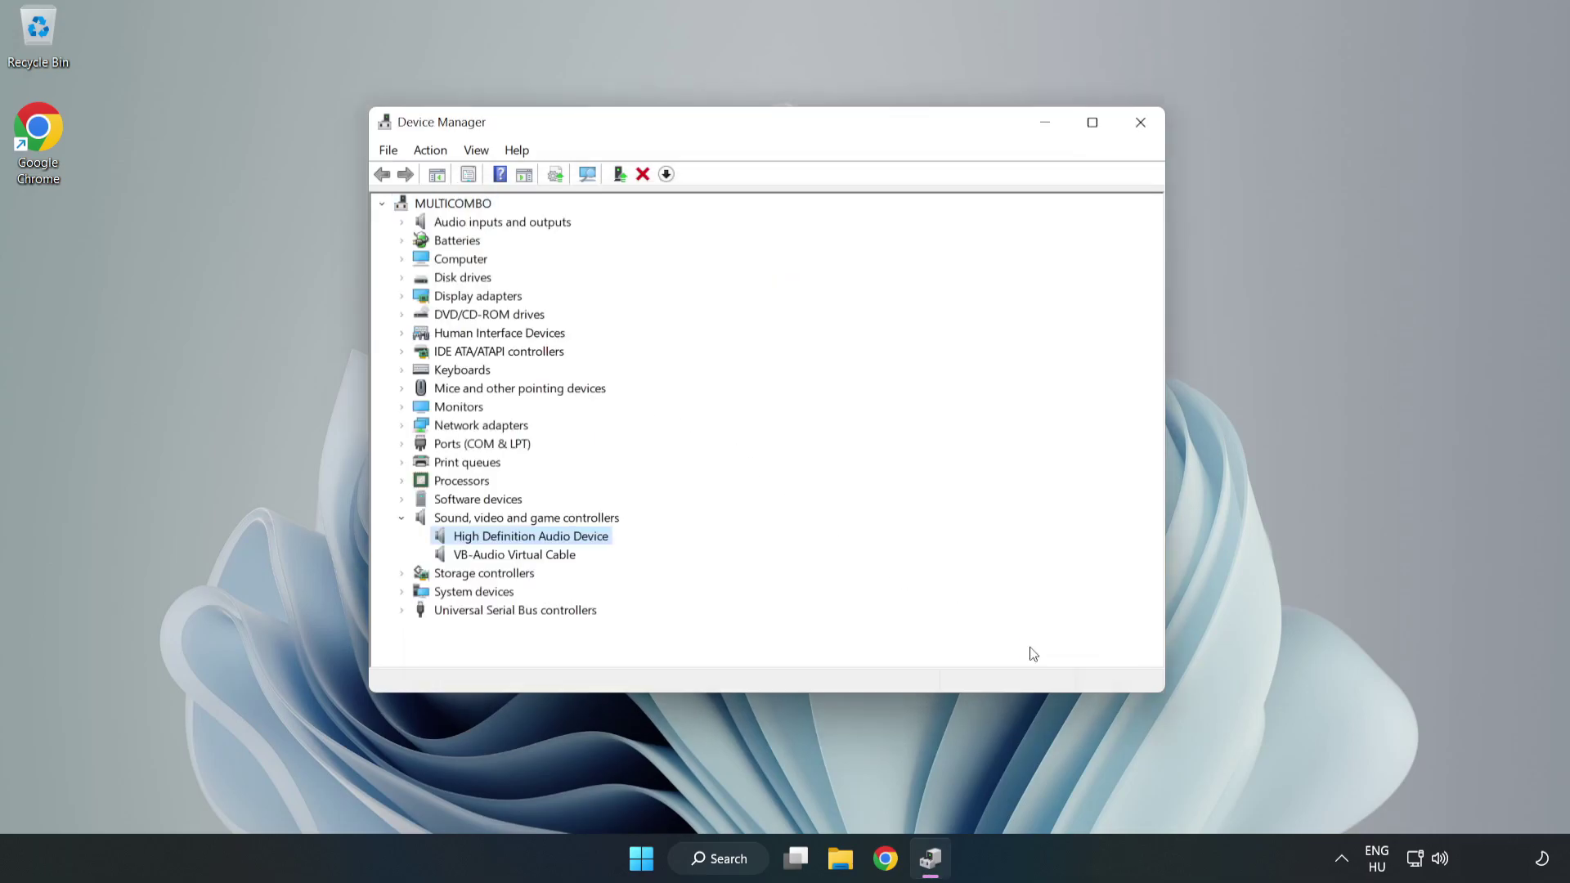
Step: Close Device Manager and bring up the Start menu's power choices to restart the PC
{"action": "left_click", "coordinate": [1138, 123]}
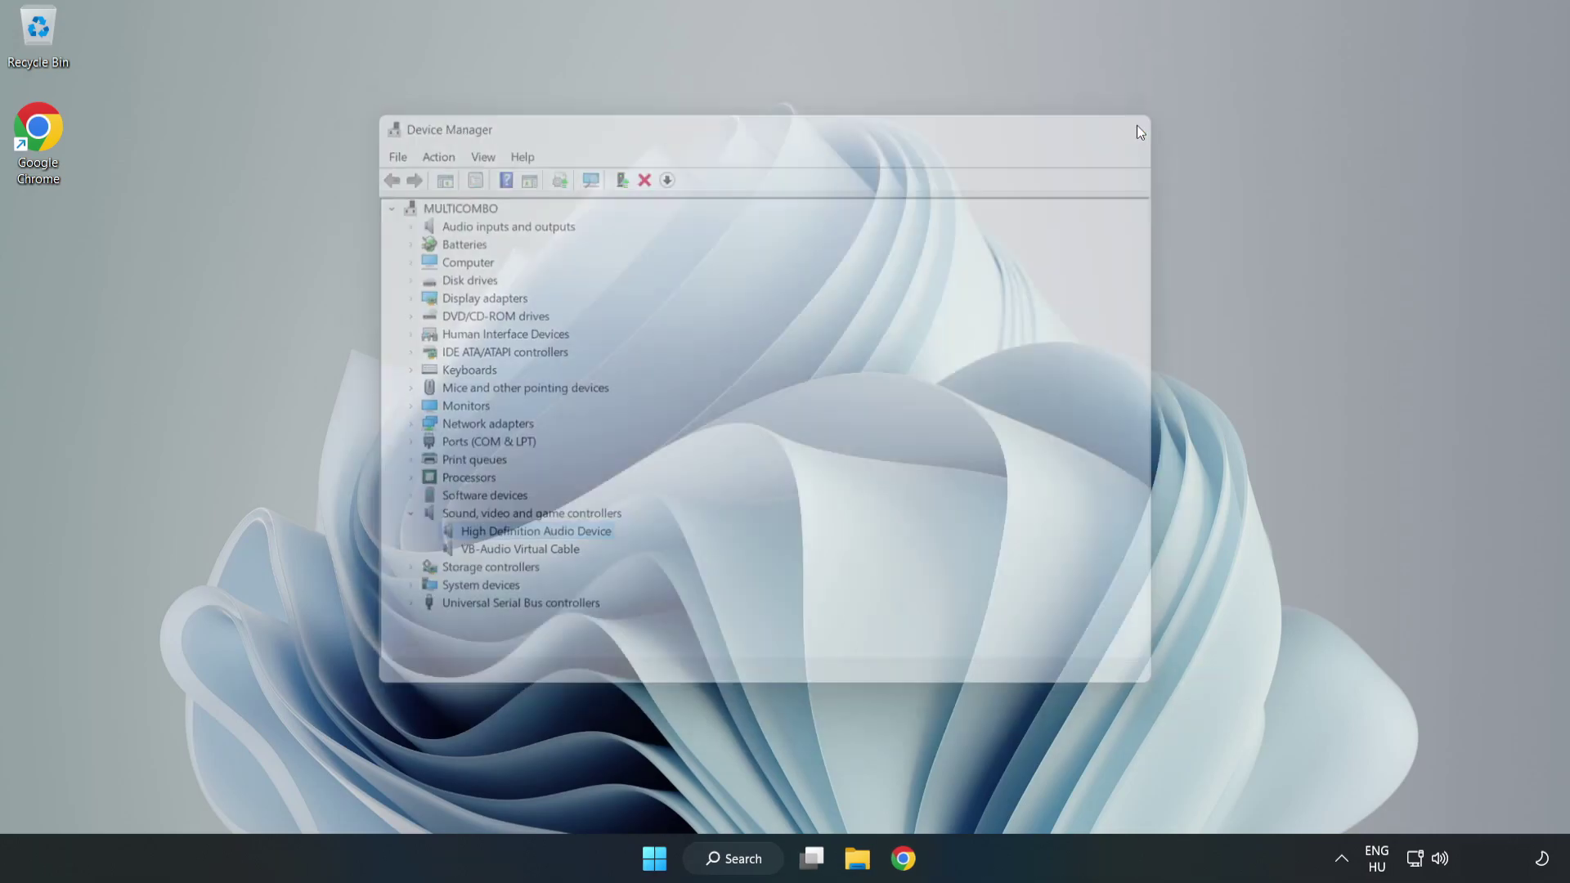
{"action": "left_click", "coordinate": [663, 858]}
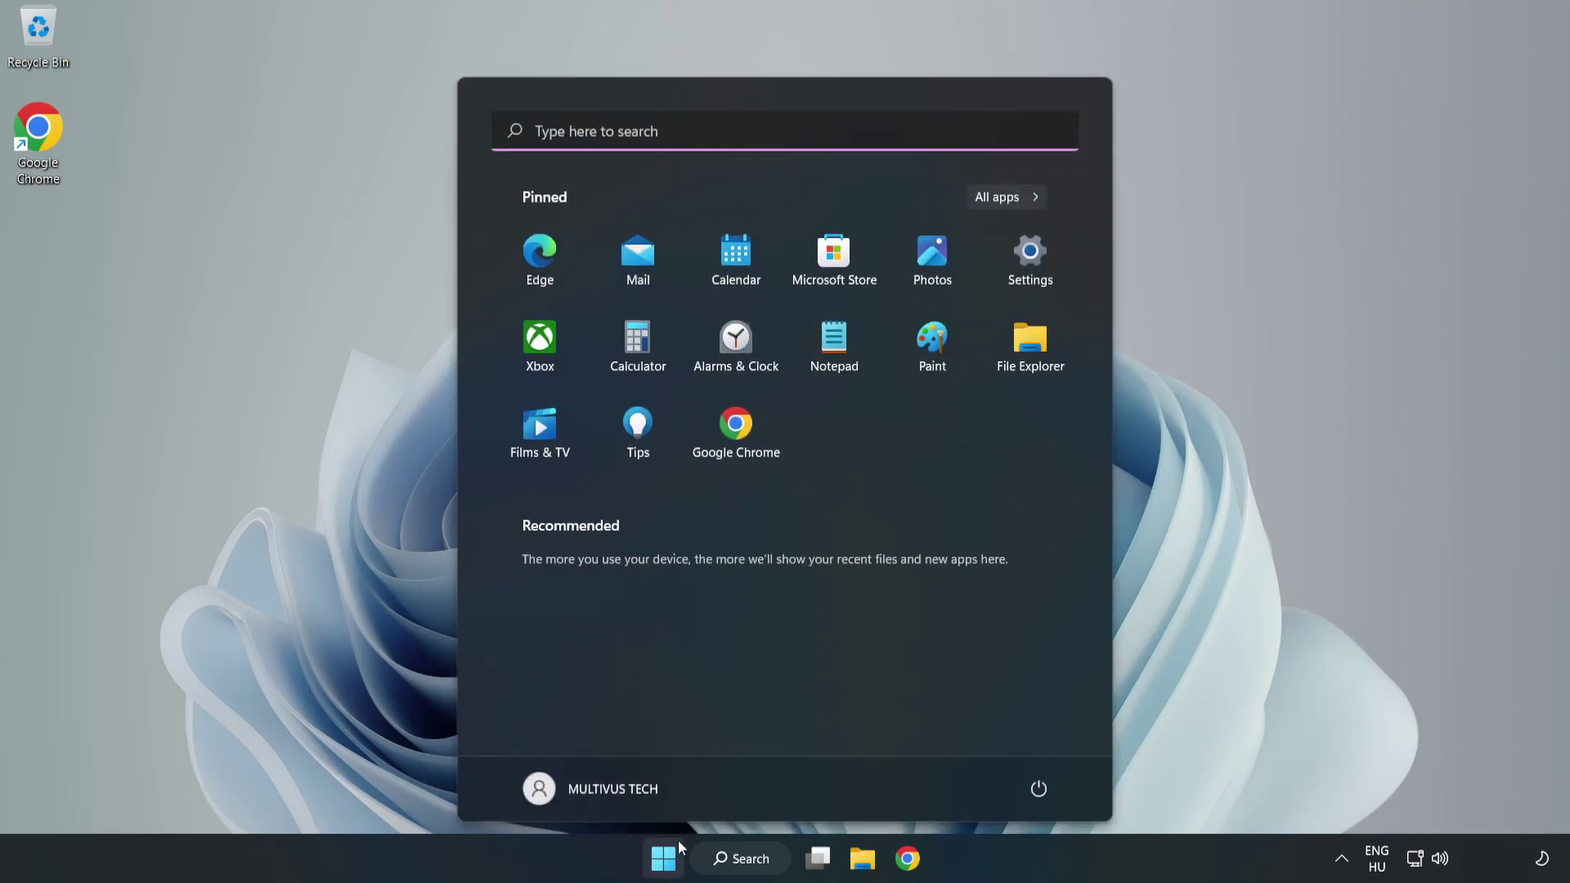
{"action": "left_click", "coordinate": [1037, 786]}
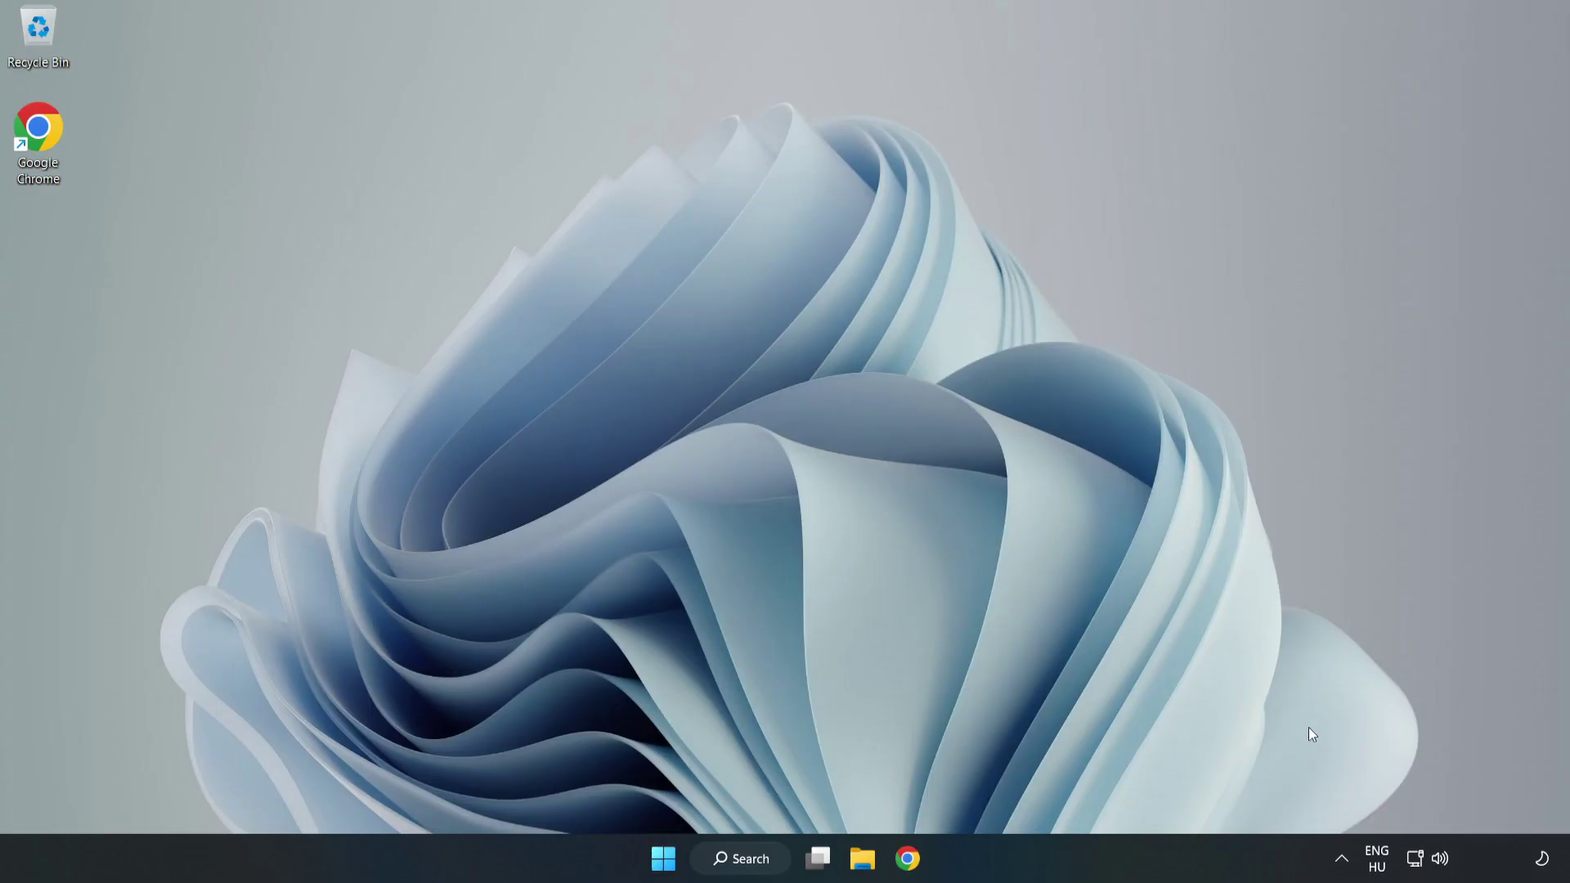
Step: Launch the Playing Audio troubleshooter from the taskbar volume icon's menu
{"action": "right_click", "coordinate": [1443, 860]}
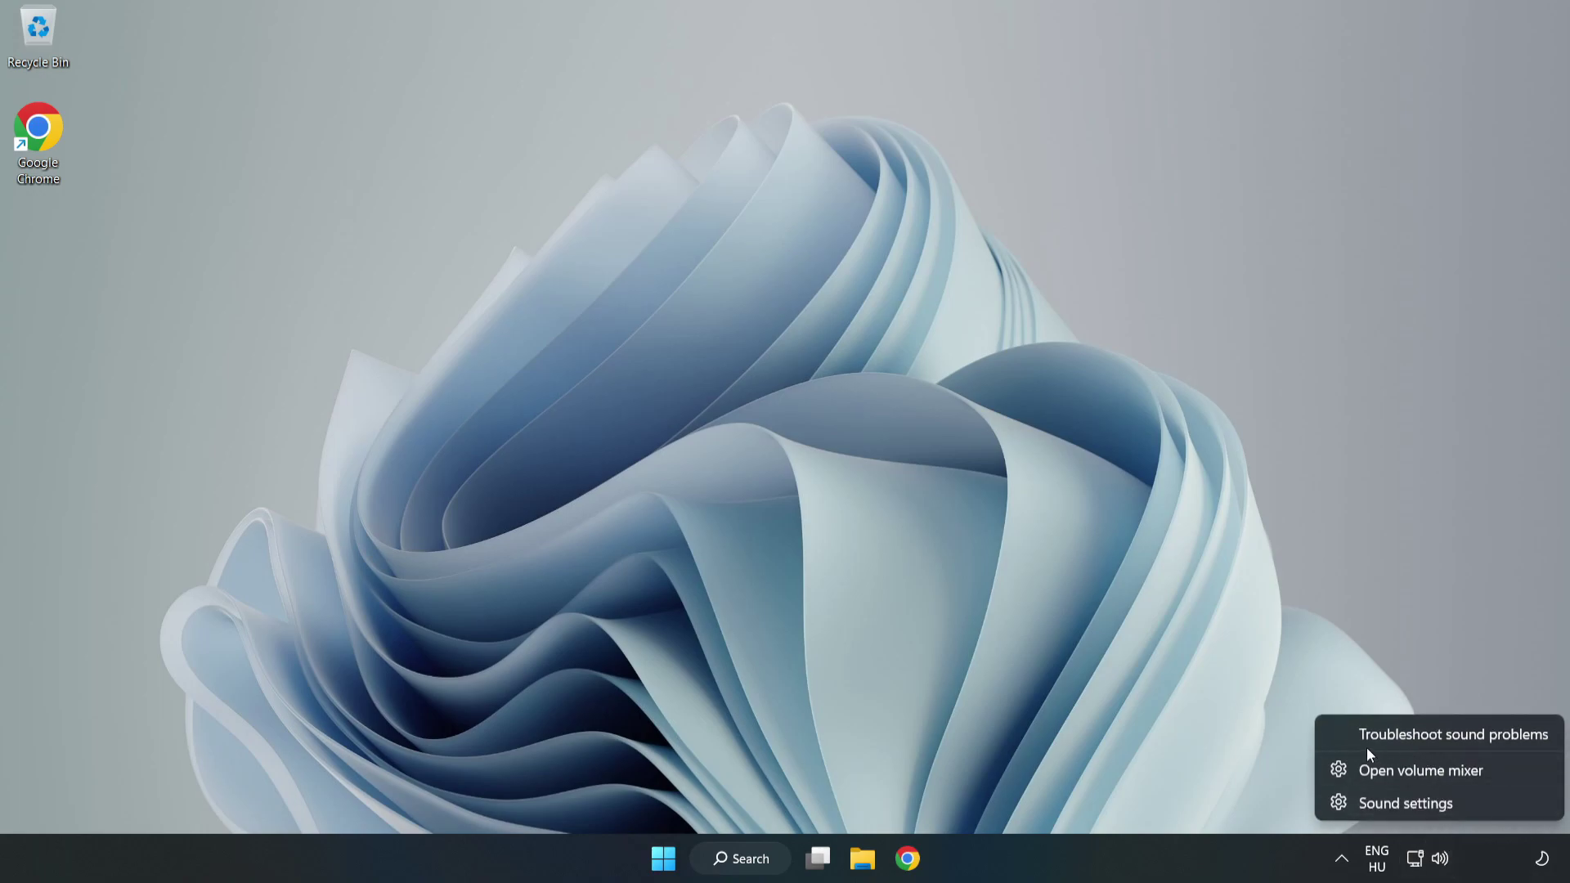
{"action": "left_click", "coordinate": [1419, 735]}
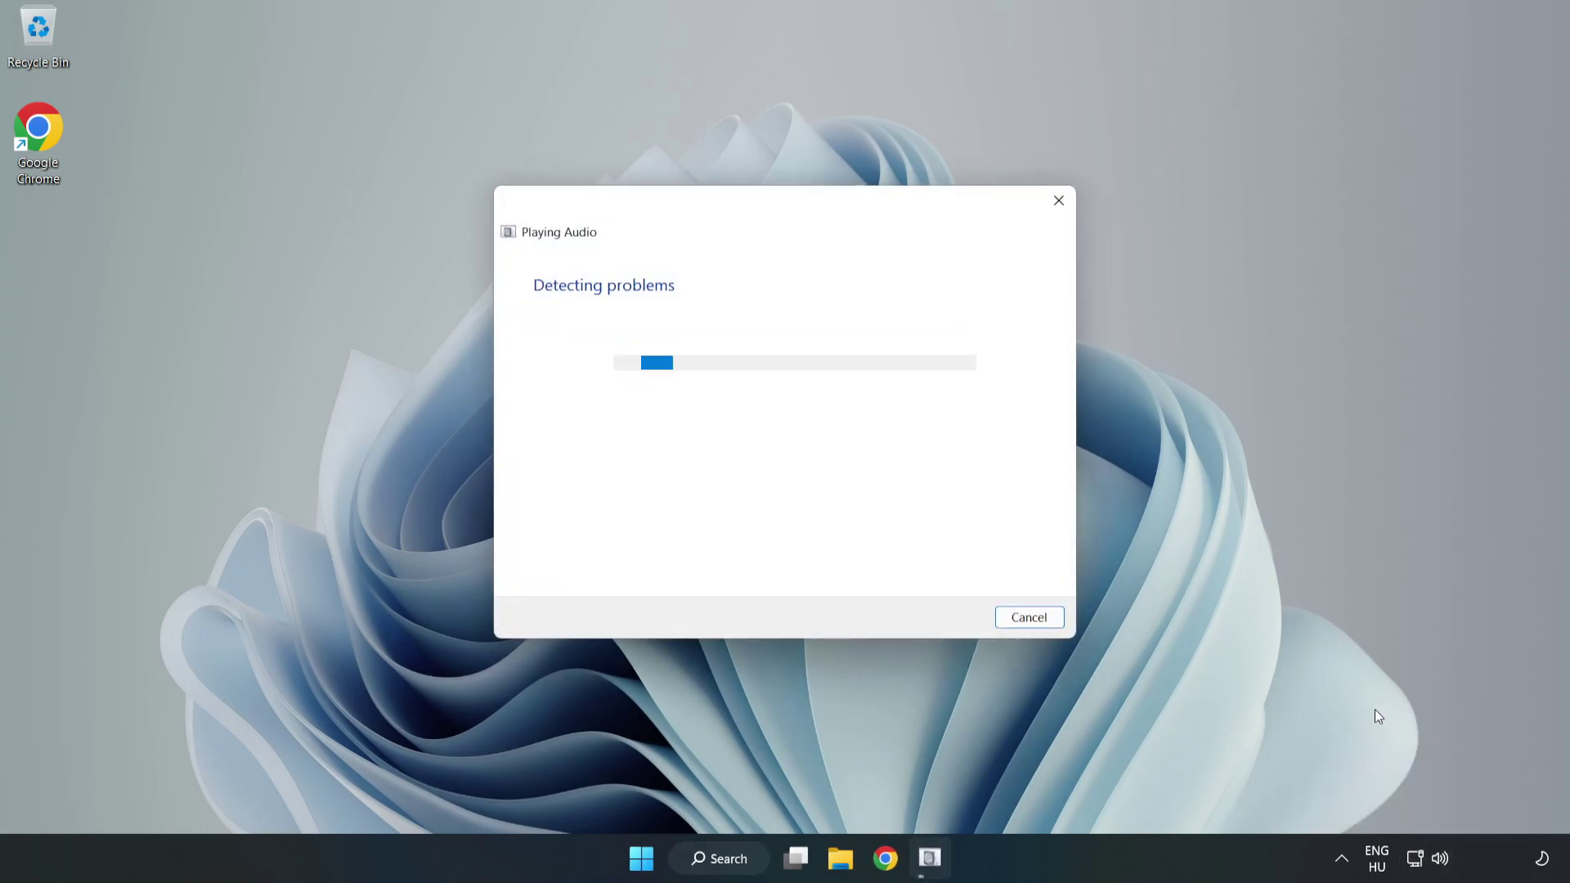